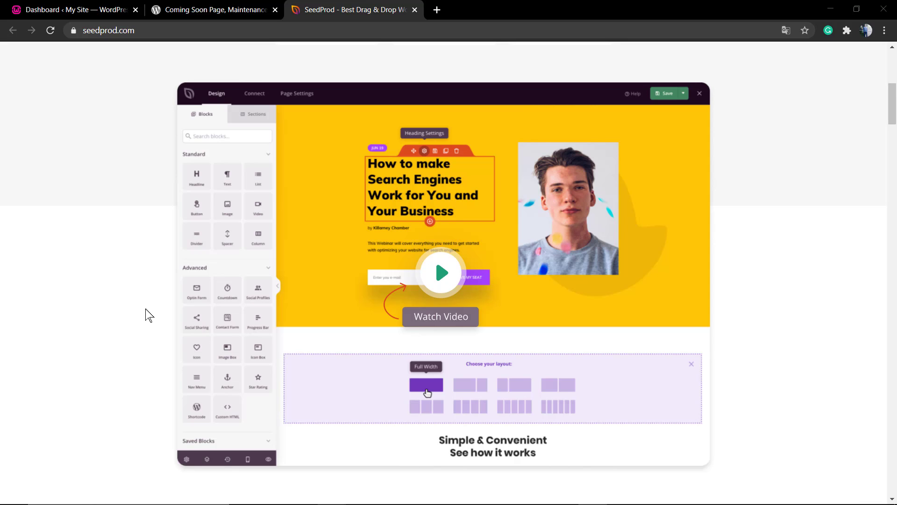
Copy the author name 'SeedProd' from the wordpress.org plugin page.
click(218, 9)
scroll(203, 297, down, 2)
click(77, 339)
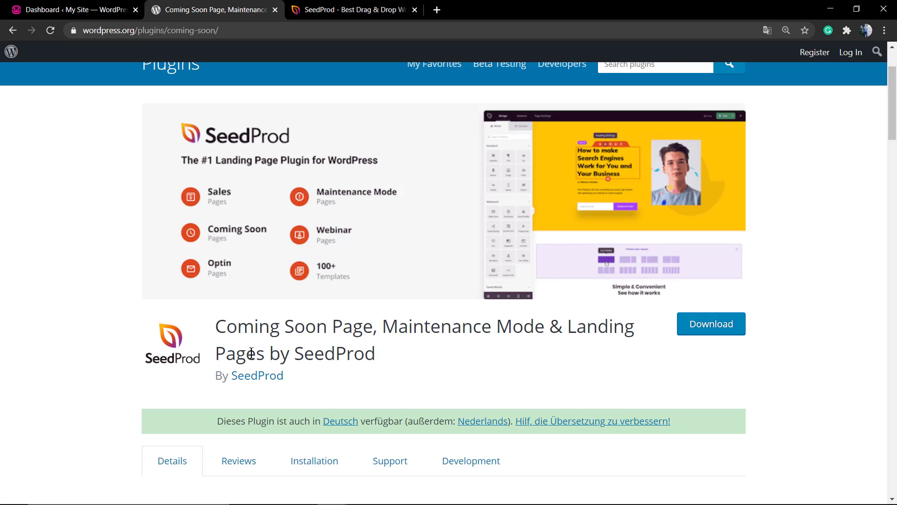
double_click(322, 355)
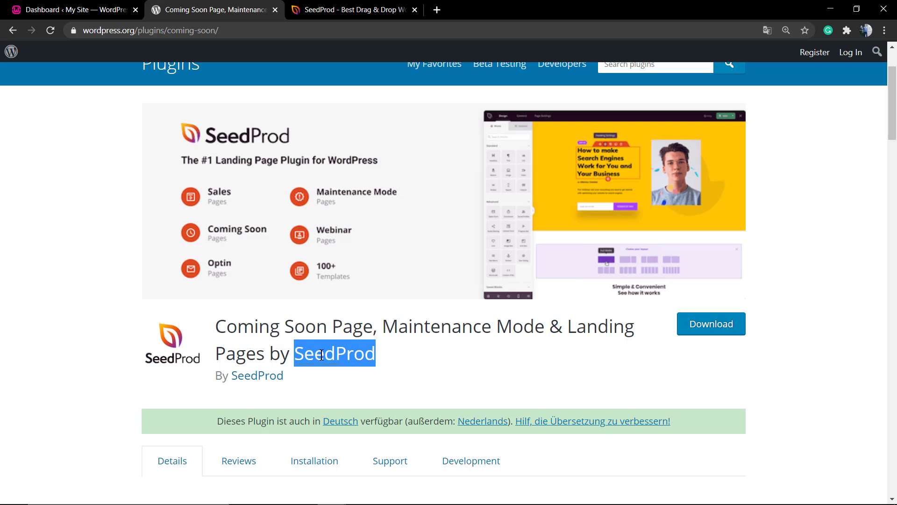
right_click(323, 354)
click(393, 363)
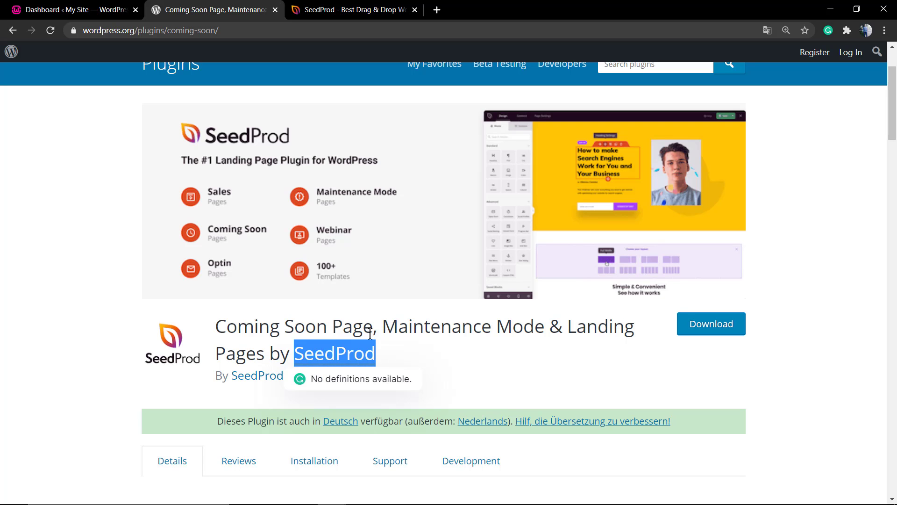
click(372, 334)
Search the Add Plugins screen for the pasted term 'SeedProd'.
click(52, 10)
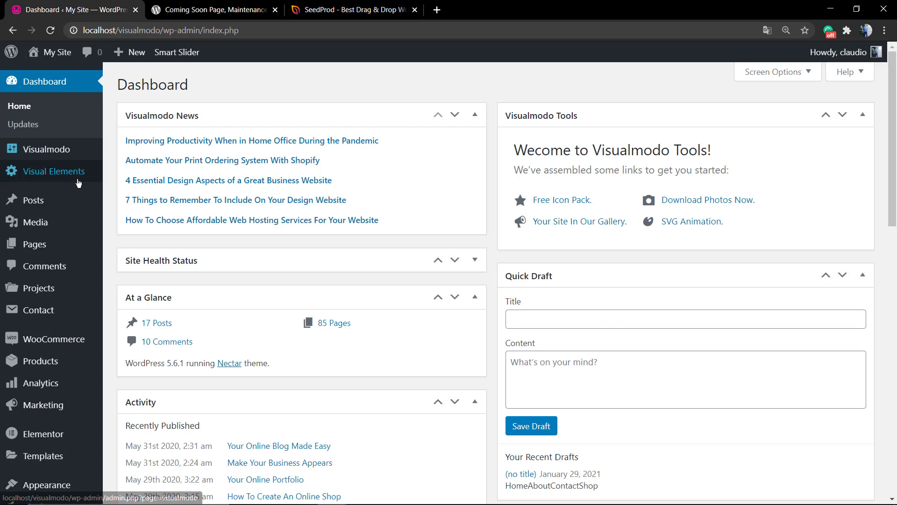
scroll(85, 211, down, 4)
mouse_move(37, 312)
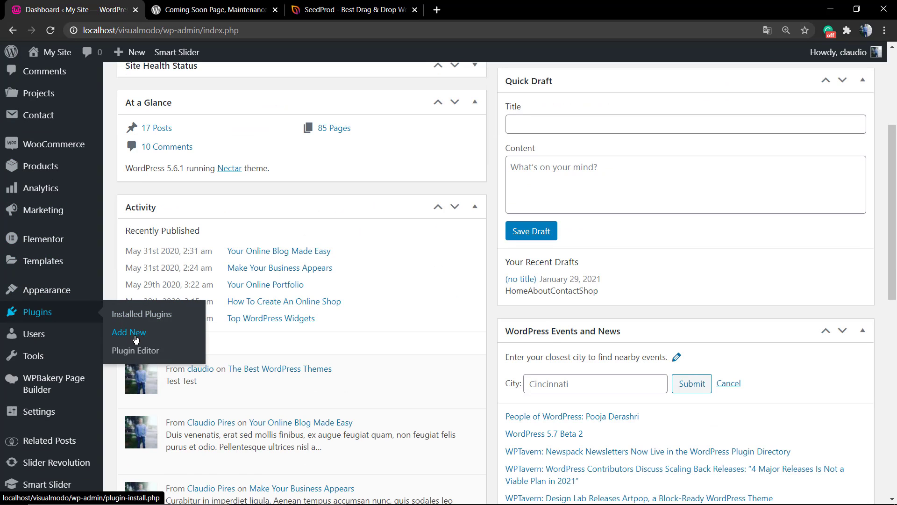
click(129, 332)
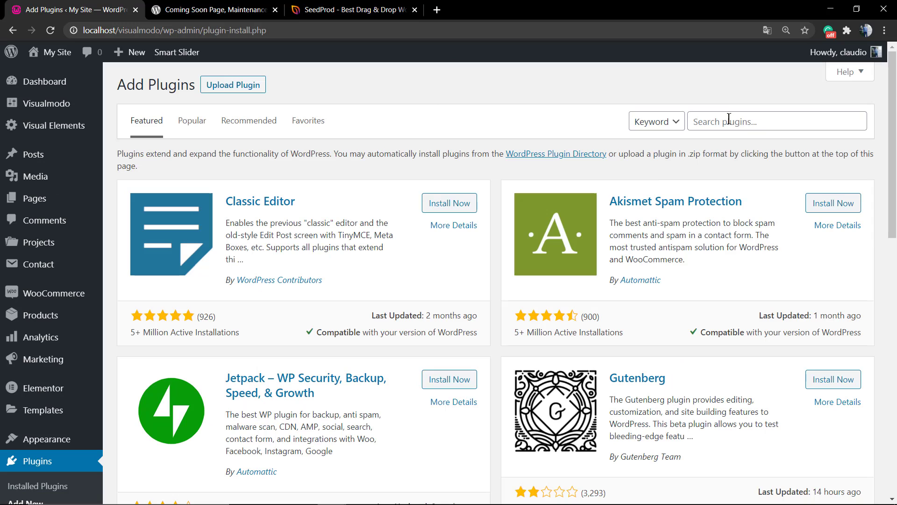
click(729, 121)
right_click(704, 117)
click(733, 210)
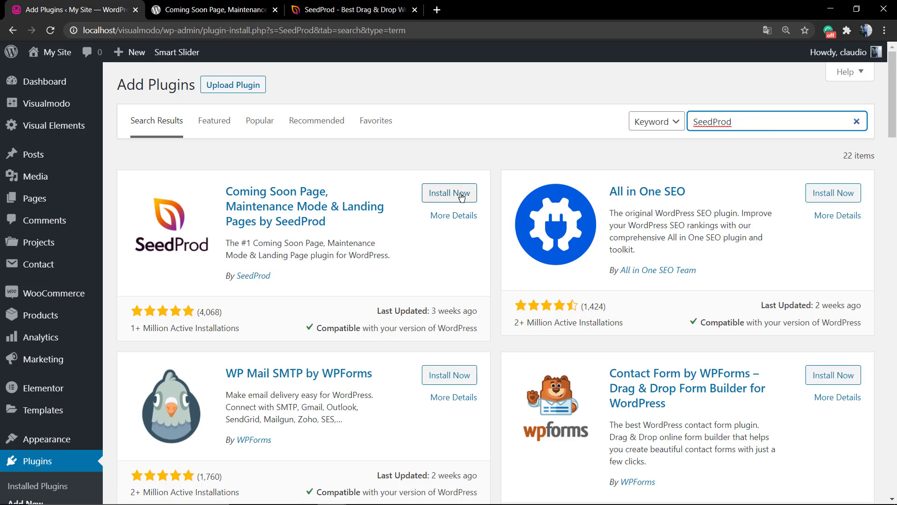
Install the SeedProd Coming Soon Page plugin and activate it.
click(449, 193)
triple_click(281, 247)
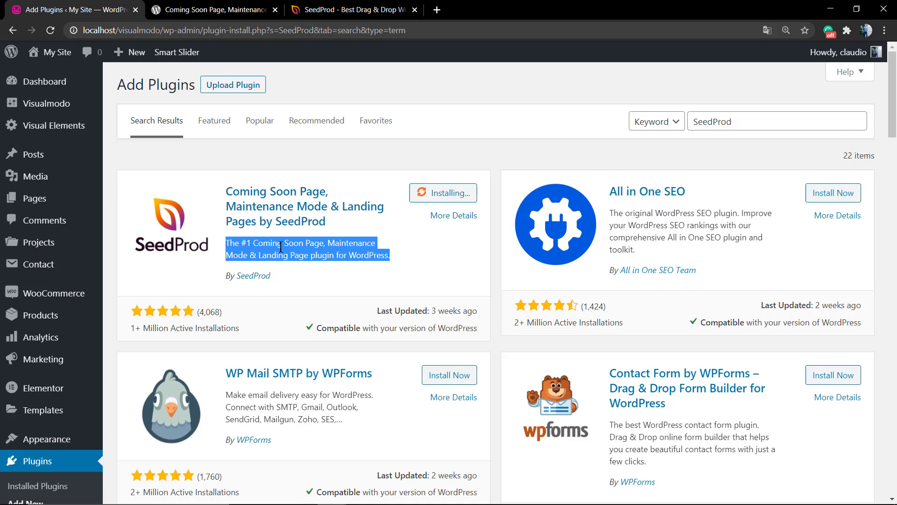
triple_click(215, 329)
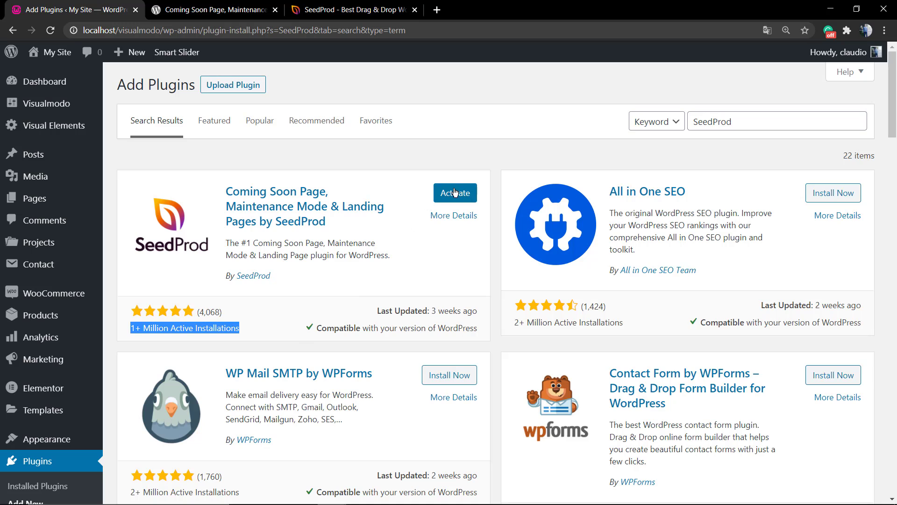
right_click(455, 194)
click(449, 196)
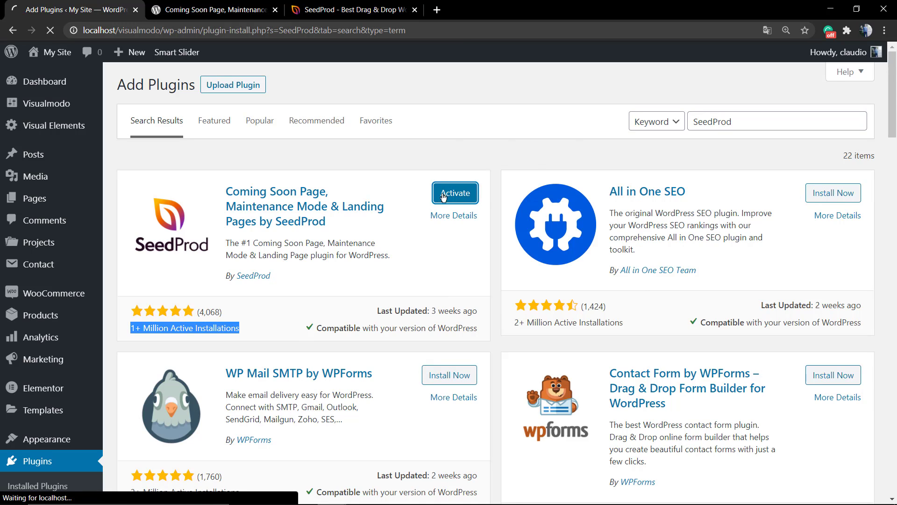
Review the SeedProd welcome page and its Lite no-license notice.
click(455, 195)
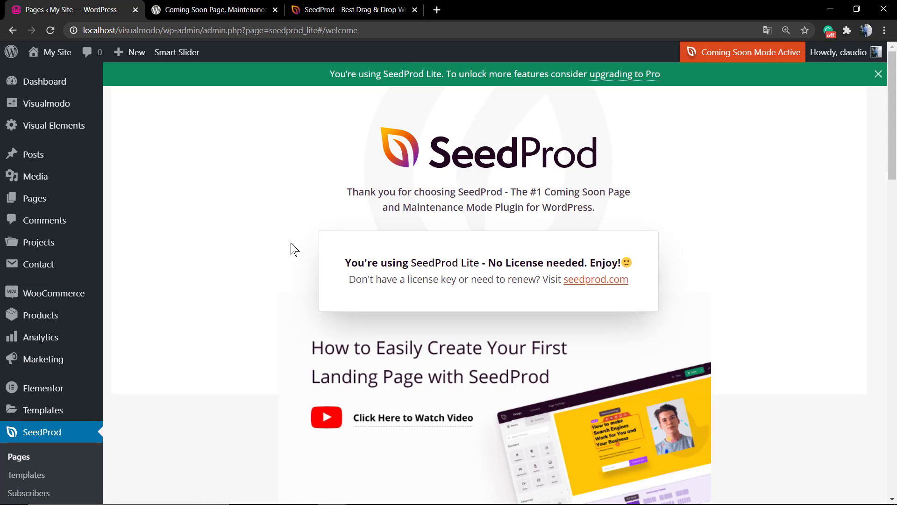
scroll(332, 218, down, 2)
scroll(332, 218, up, 3)
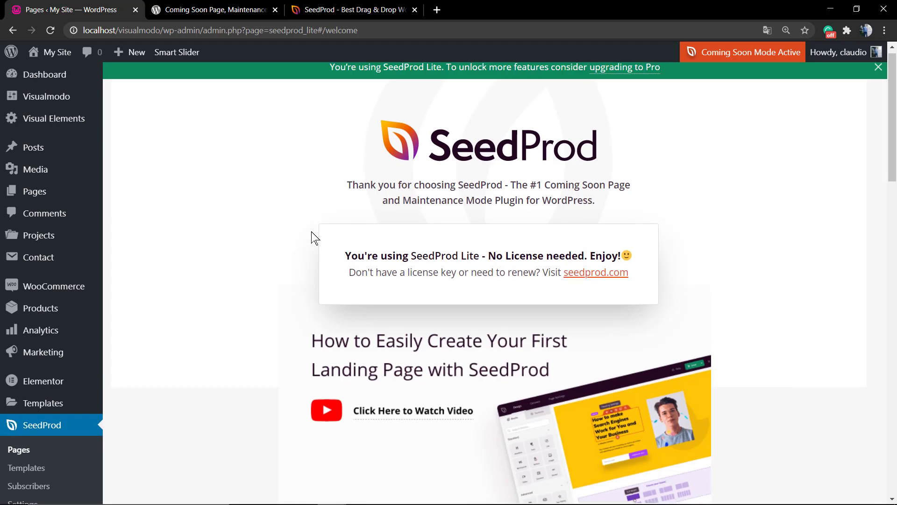
scroll(314, 237, down, 5)
scroll(312, 238, up, 5)
scroll(313, 237, down, 6)
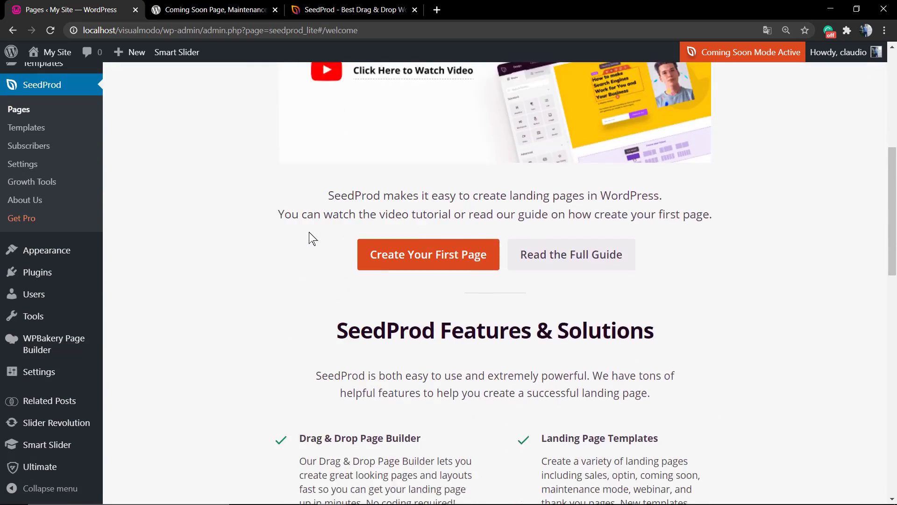
scroll(313, 237, up, 1)
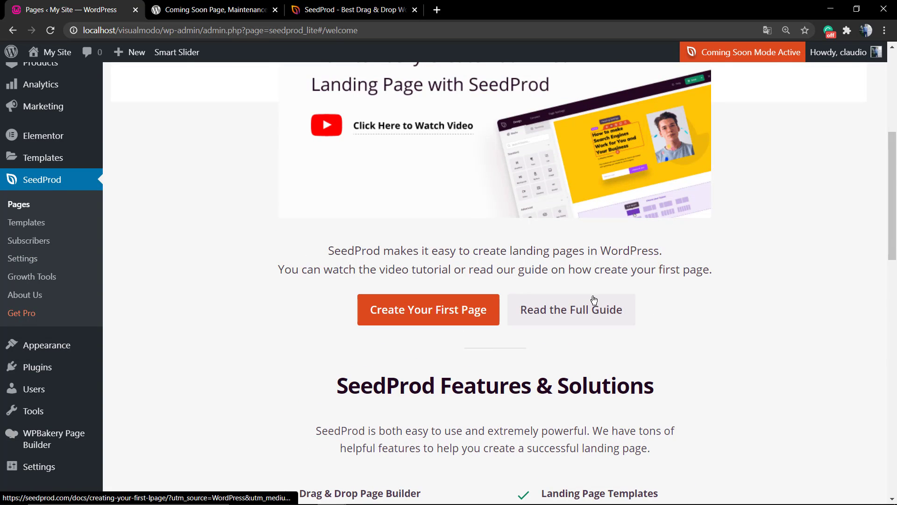
scroll(529, 294, down, 5)
scroll(435, 287, down, 4)
scroll(436, 288, down, 5)
scroll(434, 288, down, 4)
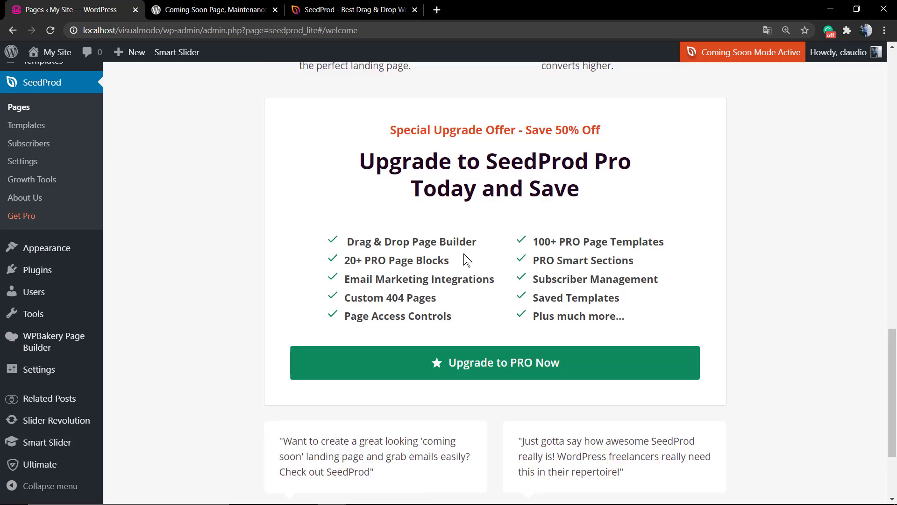
scroll(420, 281, down, 2)
scroll(500, 322, down, 2)
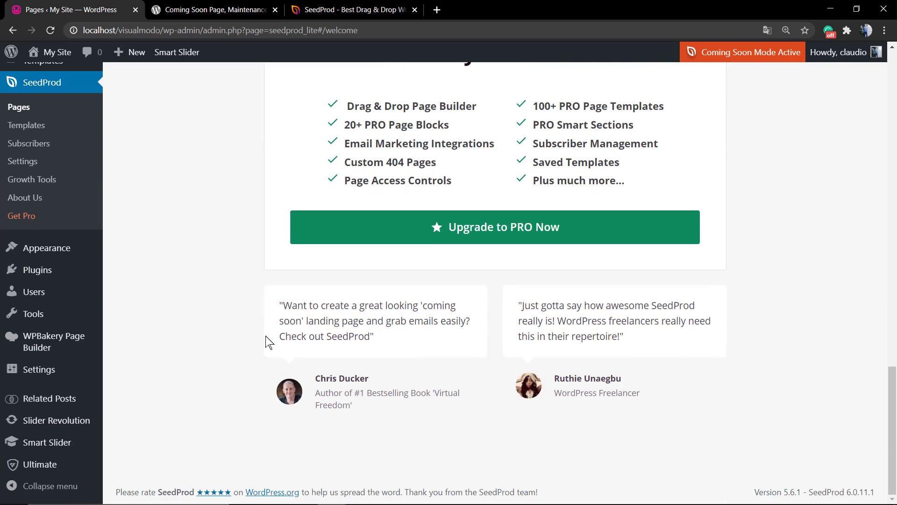
scroll(278, 340, up, 3)
scroll(274, 336, up, 5)
scroll(365, 337, up, 5)
scroll(490, 300, up, 3)
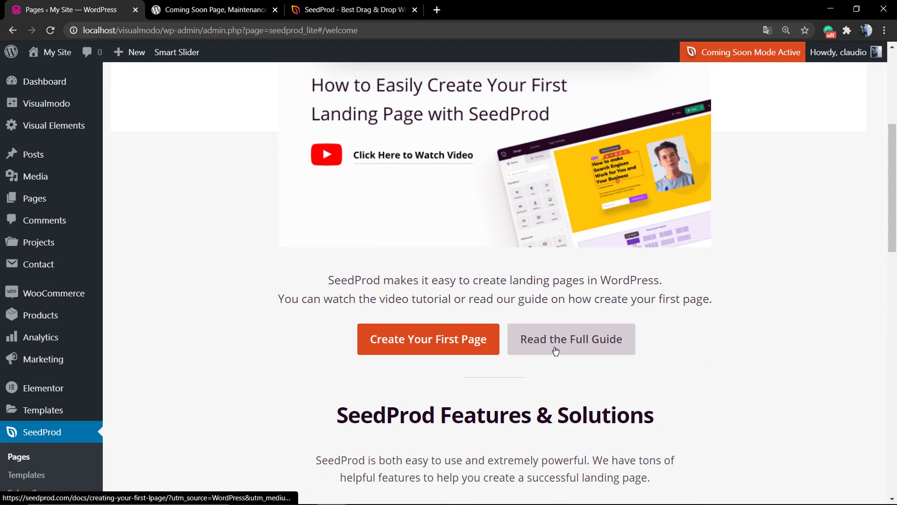
scroll(343, 261, up, 3)
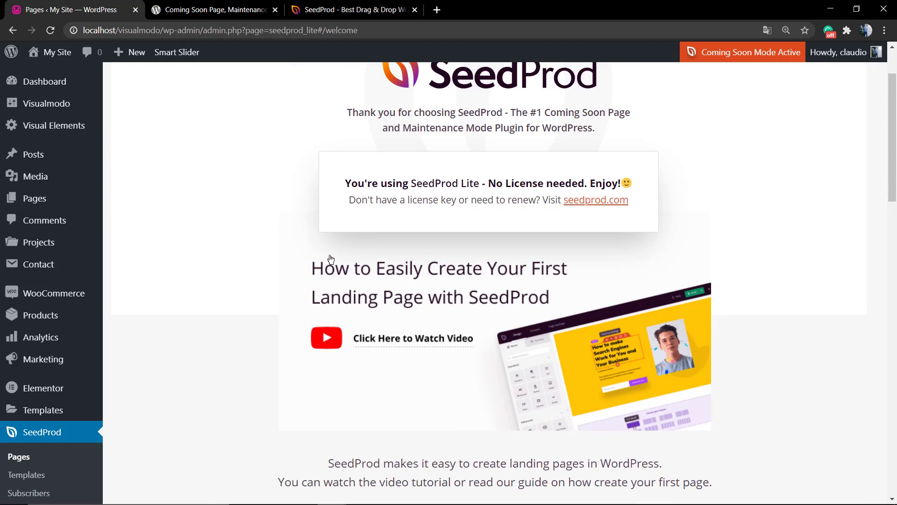
scroll(330, 260, up, 1)
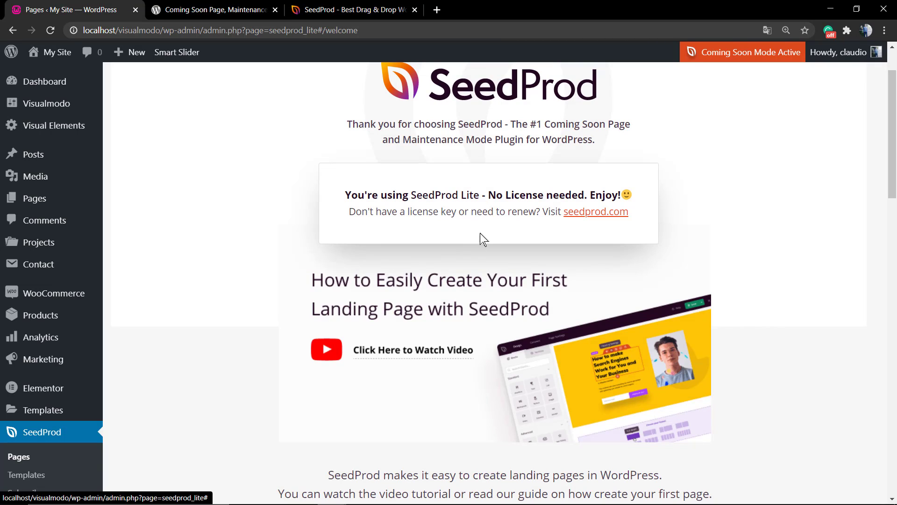
triple_click(524, 191)
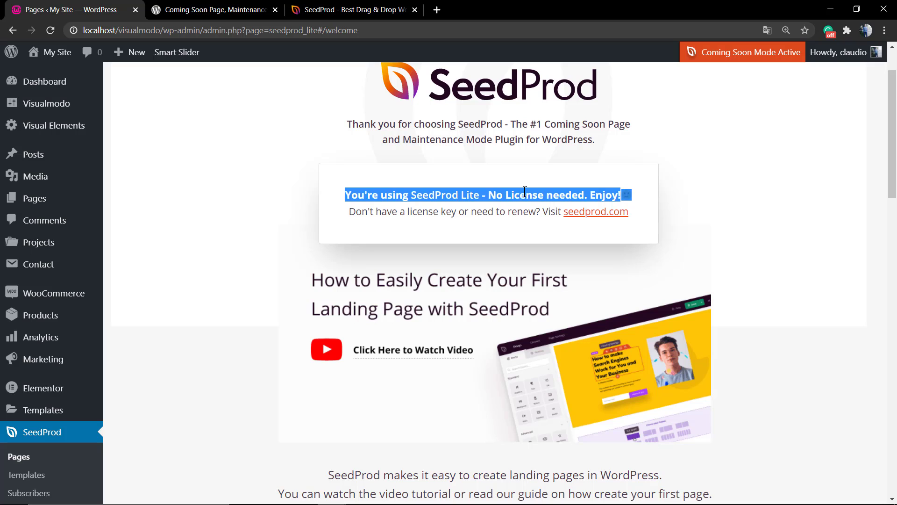
click(525, 191)
double_click(525, 191)
click(524, 190)
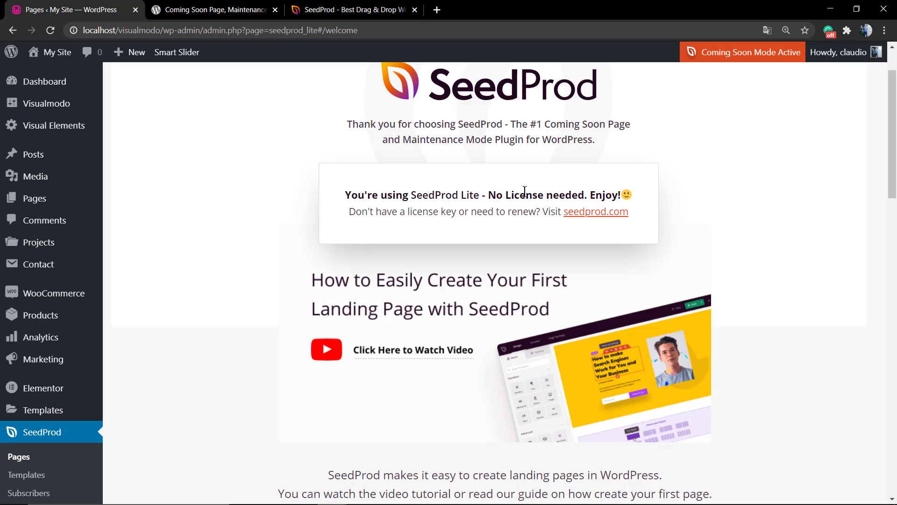
scroll(162, 270, down, 3)
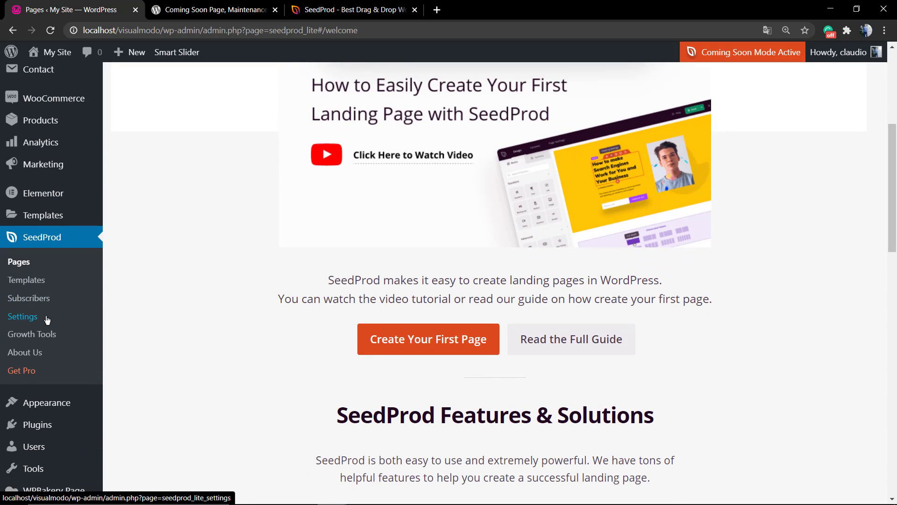
Review the SeedProd Settings license notice, leaving the license key field empty.
click(22, 316)
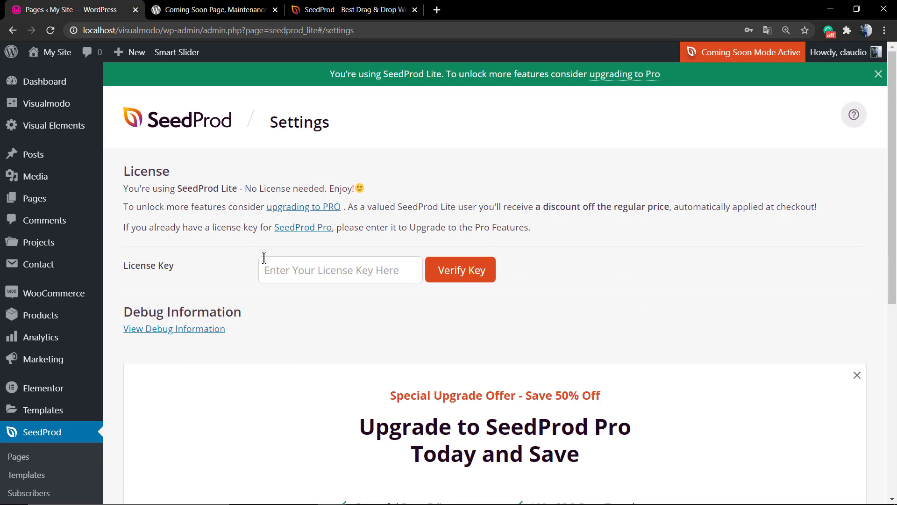
double_click(231, 228)
click(231, 227)
click(278, 255)
click(319, 270)
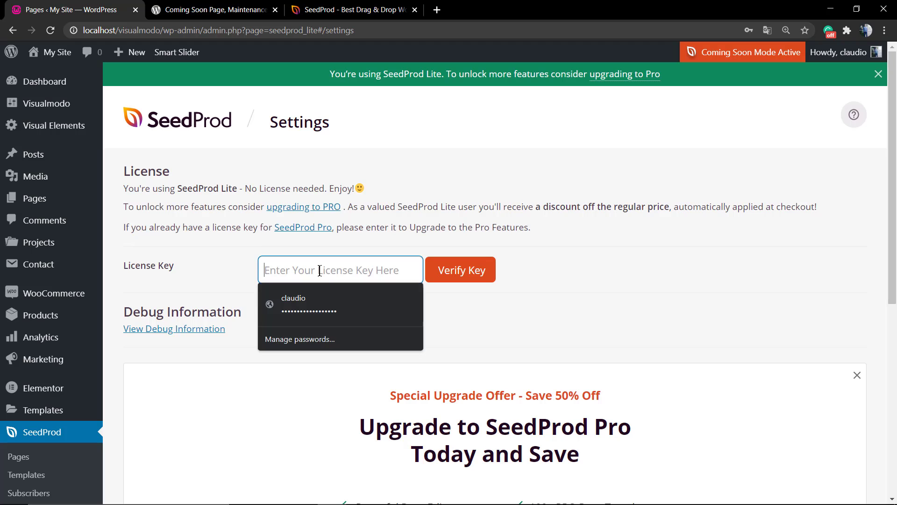
click(212, 277)
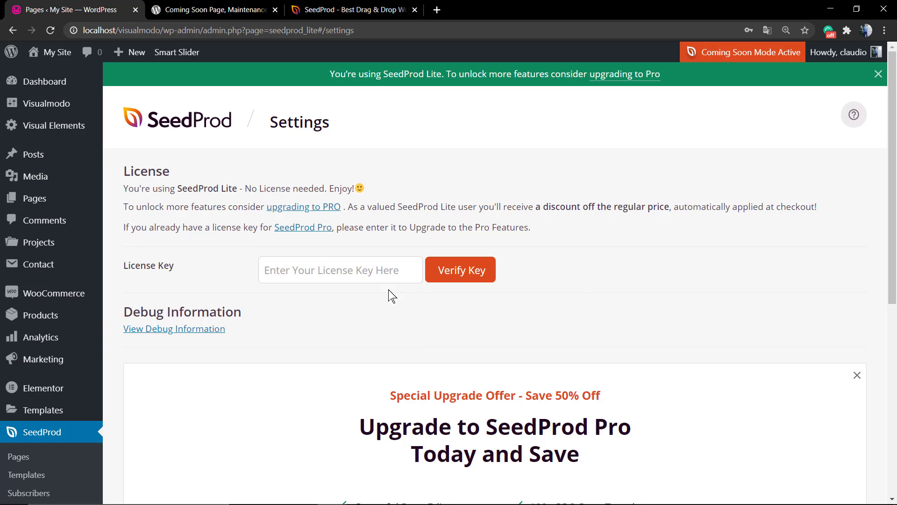
scroll(389, 295, down, 5)
scroll(320, 339, up, 1)
scroll(321, 338, up, 3)
scroll(316, 337, up, 3)
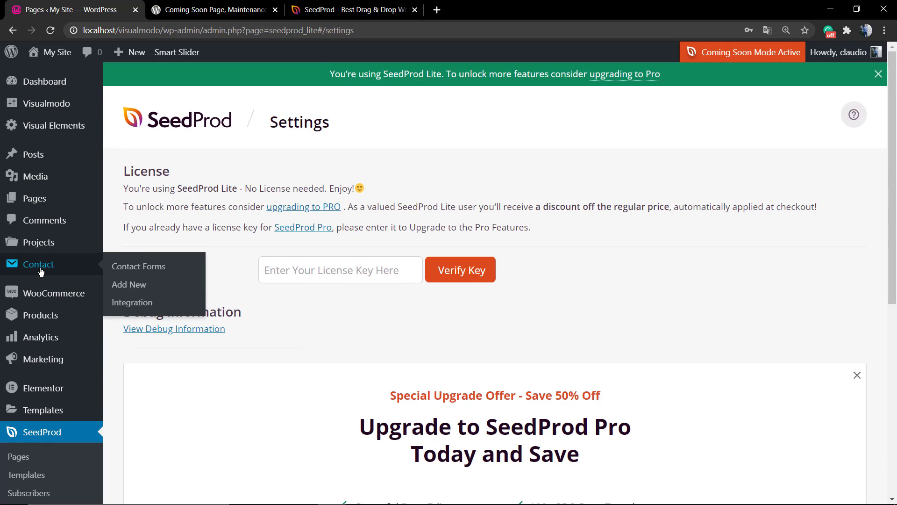
scroll(44, 335, down, 2)
scroll(46, 336, down, 2)
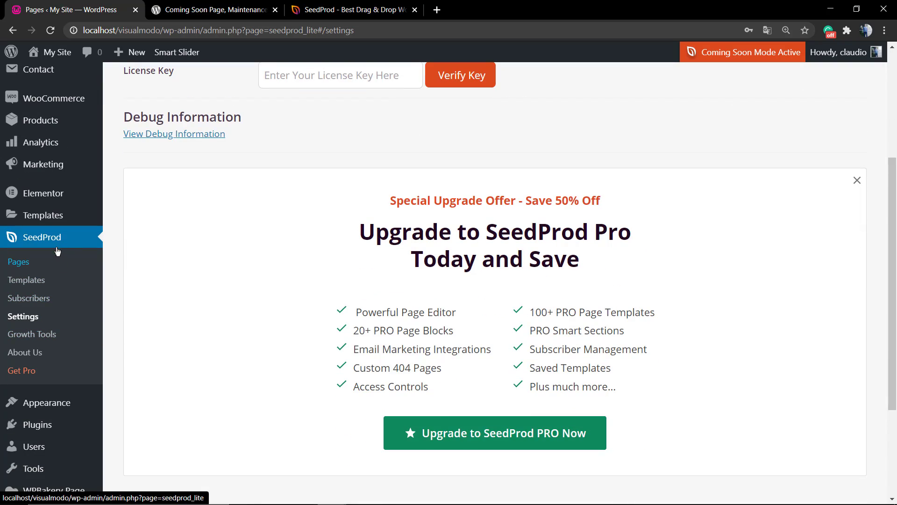
Switch Coming Soon Mode off and review the Landing Pages list on SeedProd Pages.
click(18, 262)
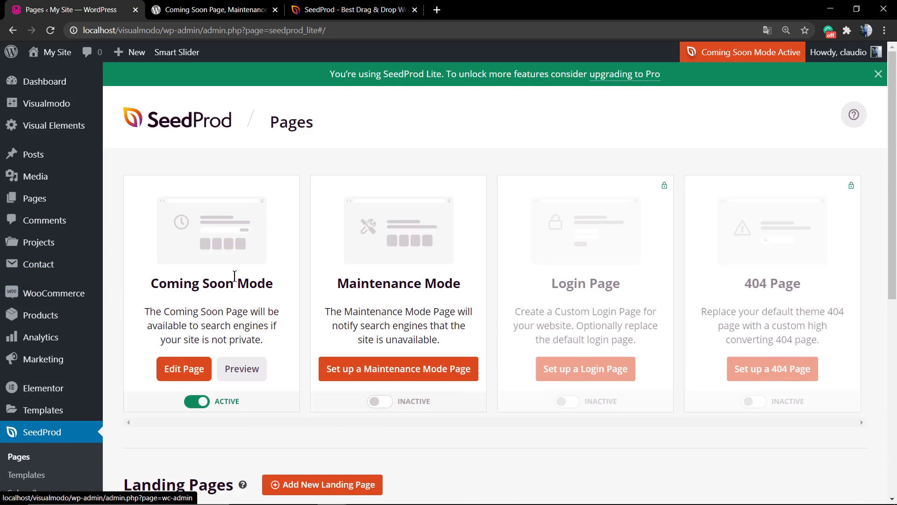
scroll(234, 277, down, 5)
scroll(91, 295, up, 5)
scroll(52, 347, down, 2)
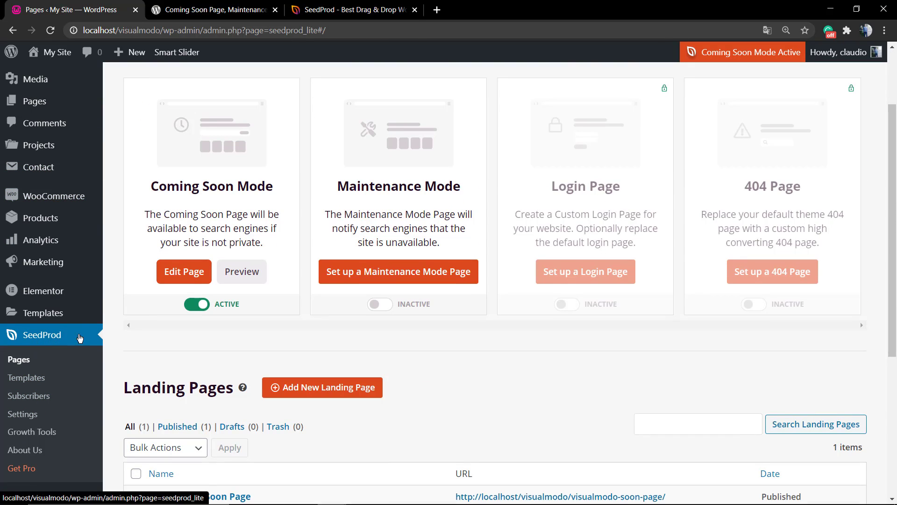
scroll(199, 295, up, 3)
scroll(224, 272, down, 5)
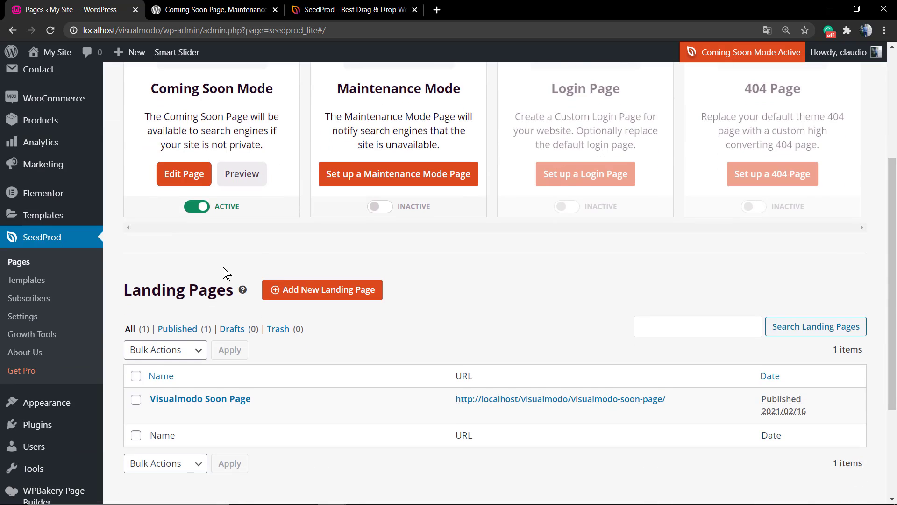
scroll(226, 273, up, 2)
scroll(226, 272, up, 2)
scroll(210, 288, down, 2)
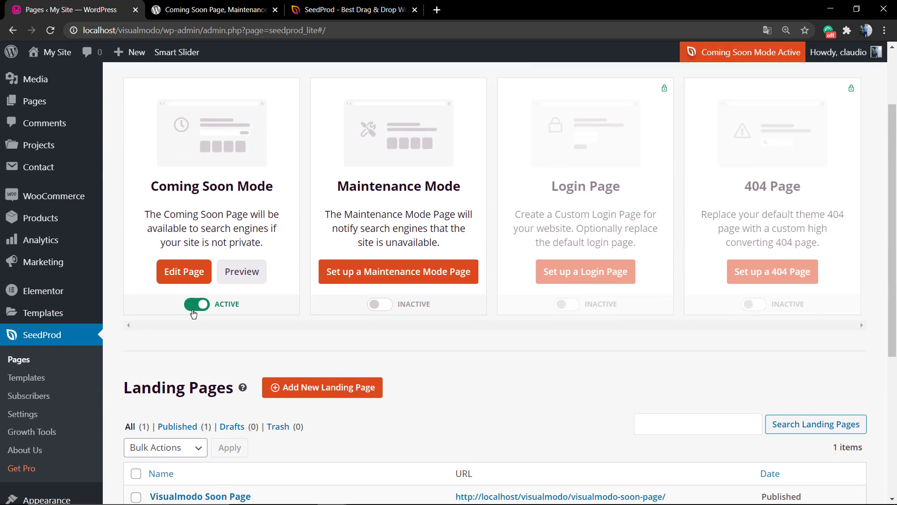
click(196, 303)
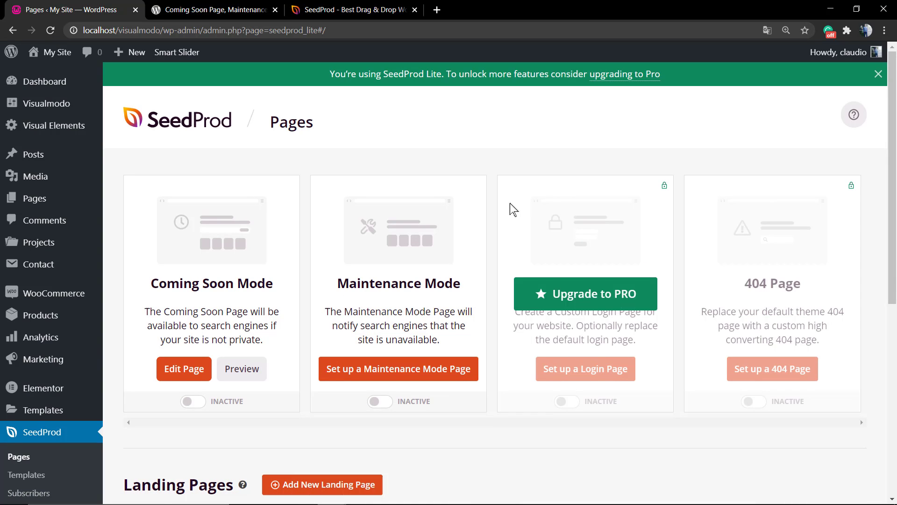
scroll(463, 267, down, 2)
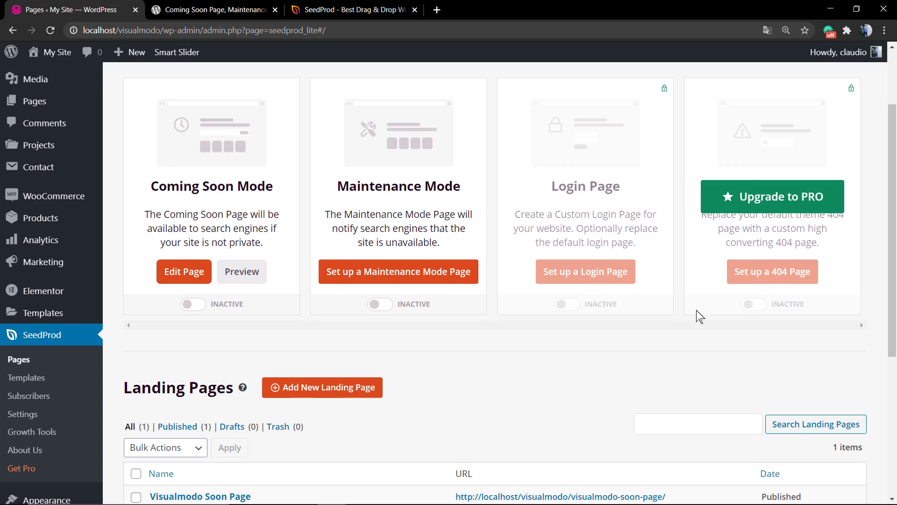
scroll(683, 336, down, 1)
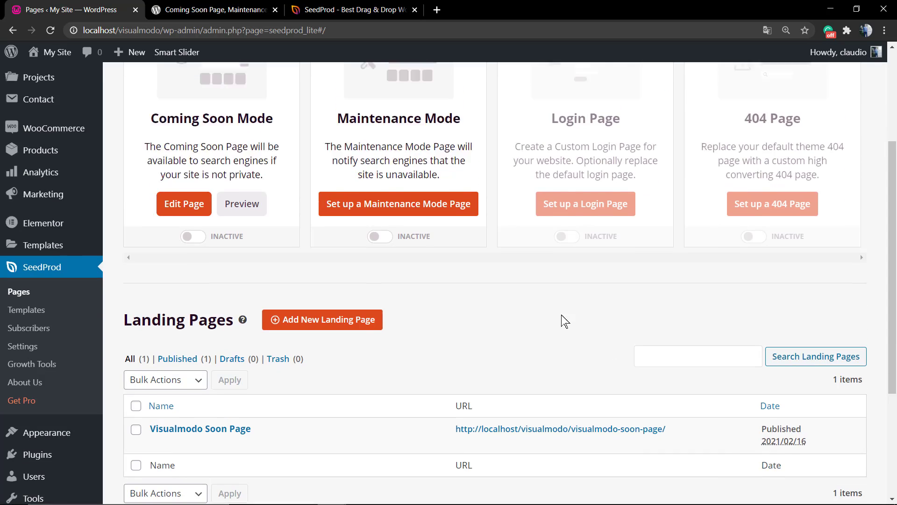
scroll(561, 315, up, 4)
scroll(359, 286, down, 5)
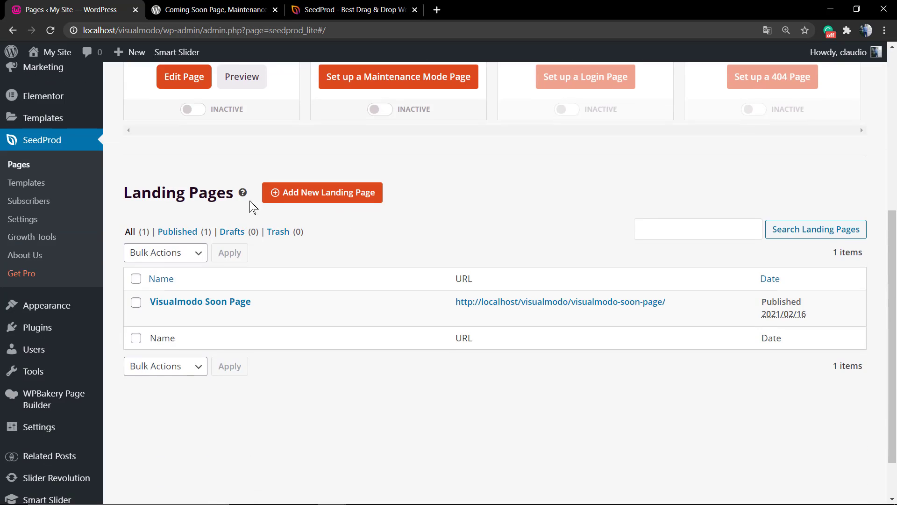
double_click(155, 193)
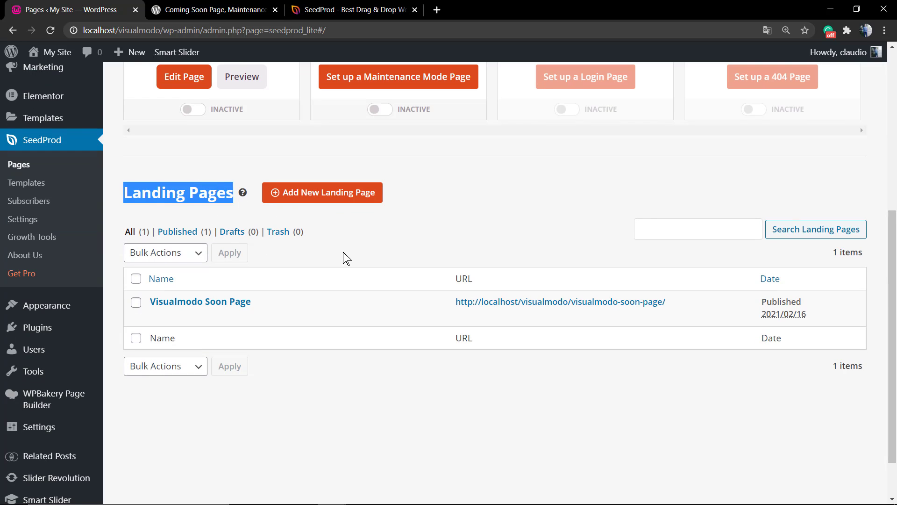
click(393, 259)
drag(400, 259, 462, 360)
click(429, 232)
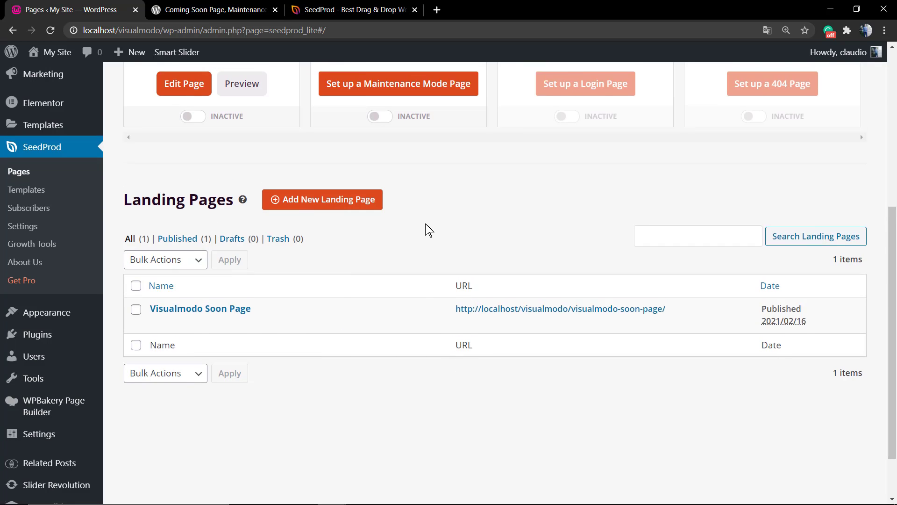
scroll(429, 232, up, 1)
scroll(438, 269, down, 3)
scroll(438, 269, up, 4)
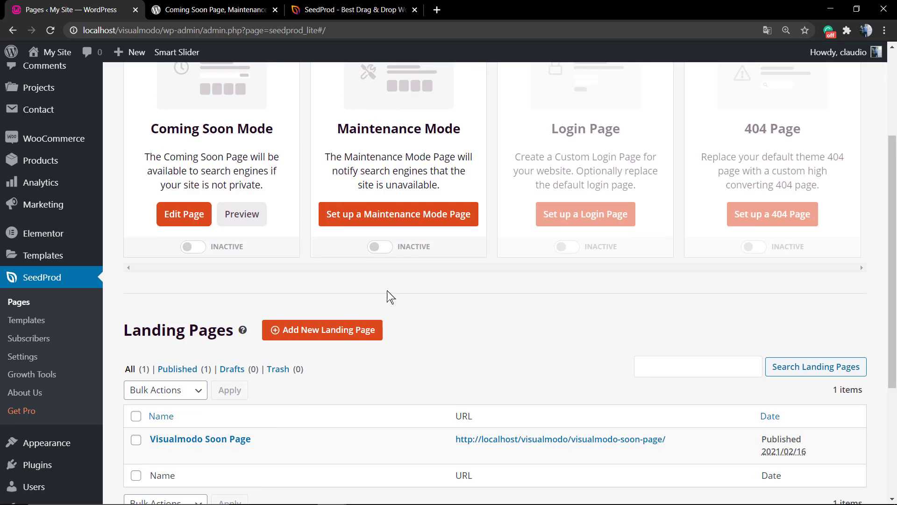
scroll(305, 287, up, 2)
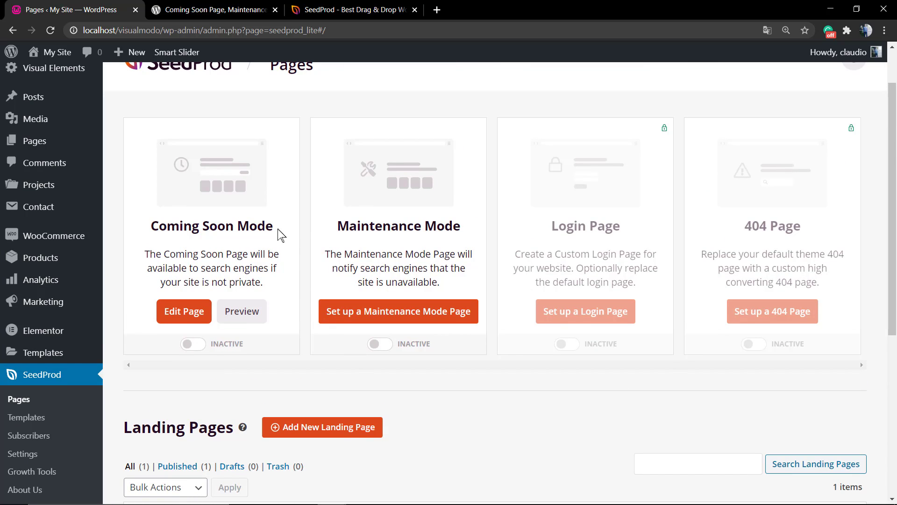
Review the Coming Soon Mode description and switch the mode back on.
triple_click(182, 228)
click(182, 228)
double_click(182, 228)
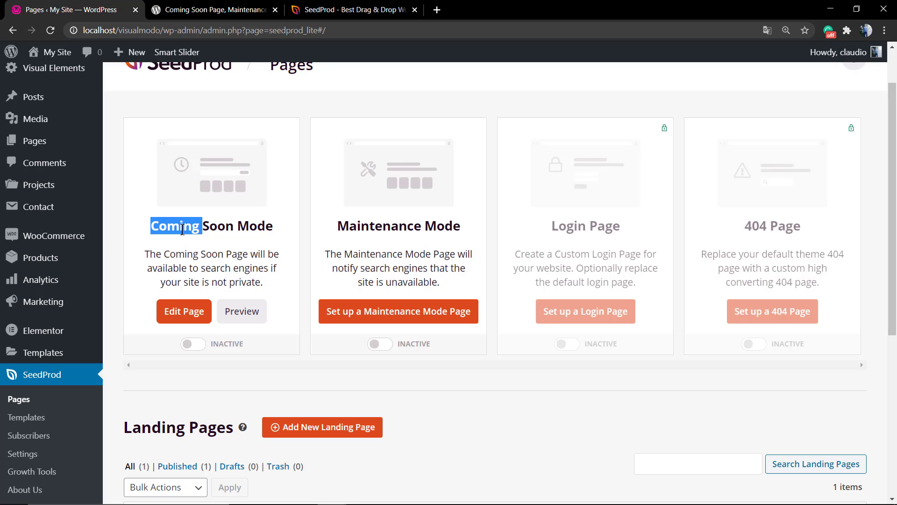
click(188, 249)
triple_click(184, 267)
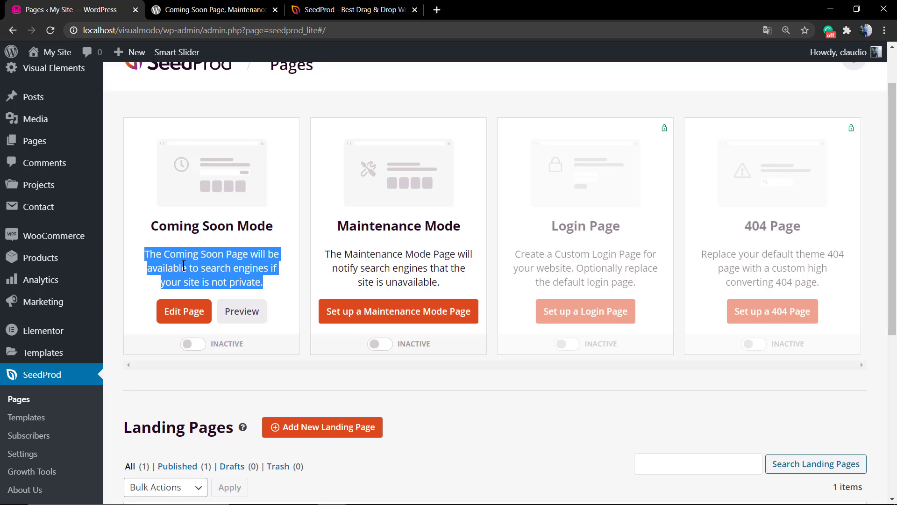
click(167, 272)
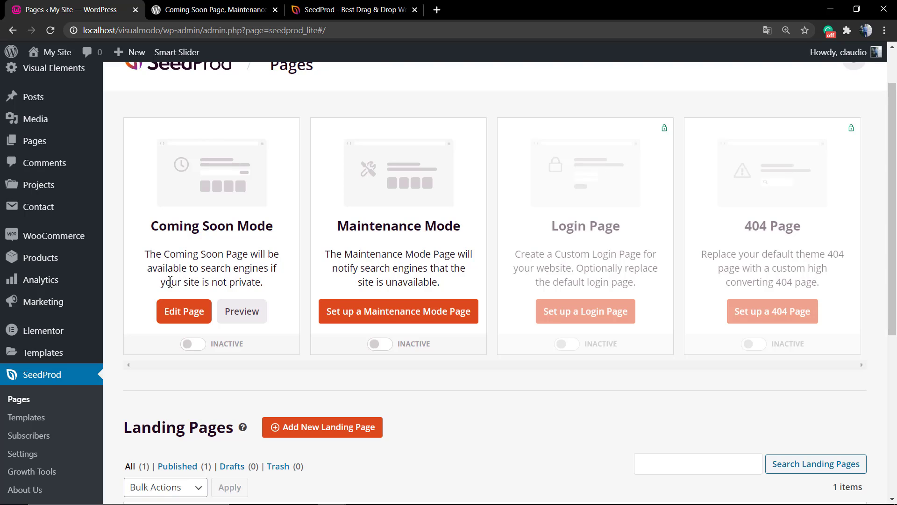
triple_click(193, 282)
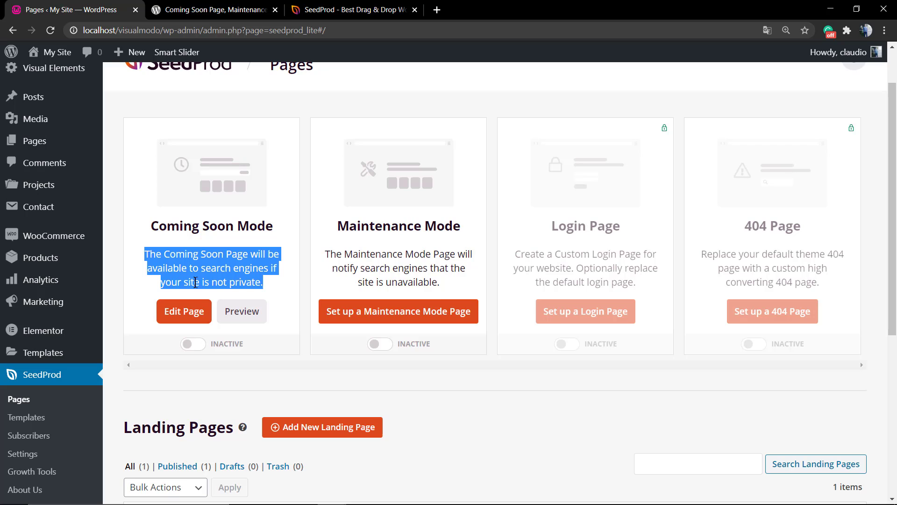
click(195, 343)
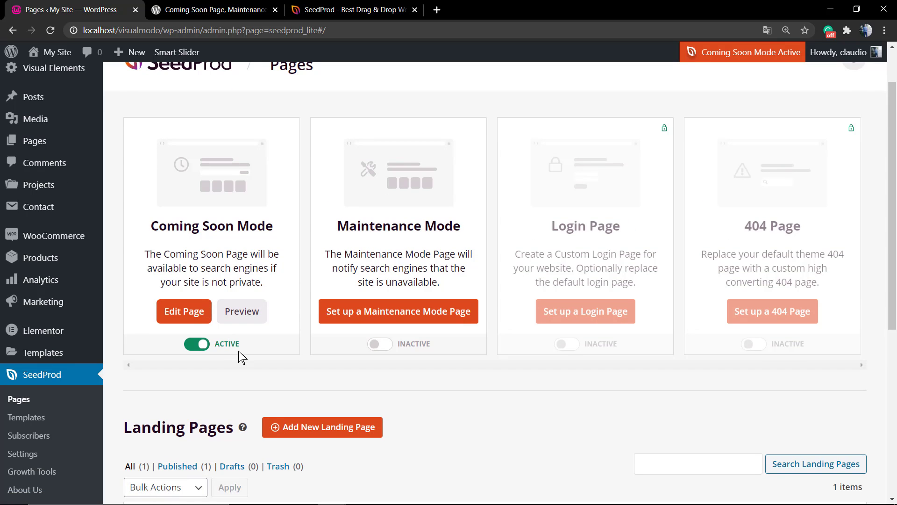
scroll(244, 230, up, 2)
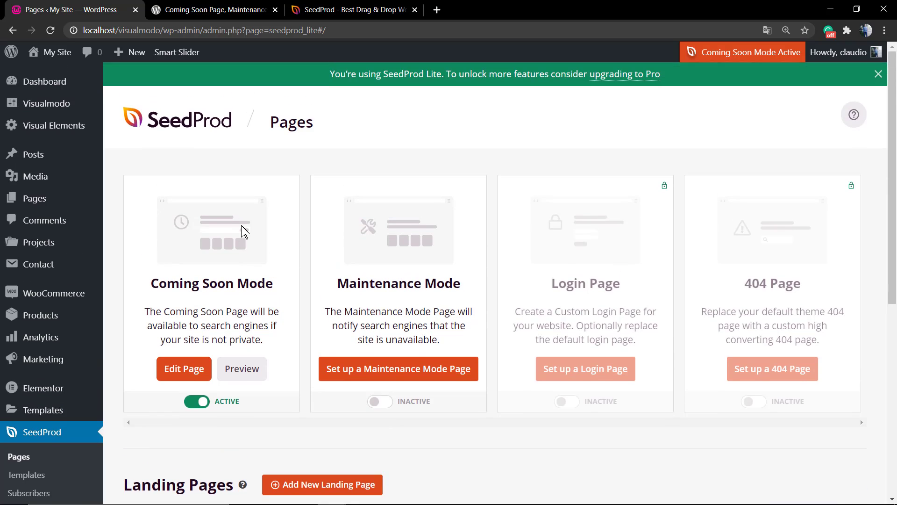
scroll(244, 230, down, 2)
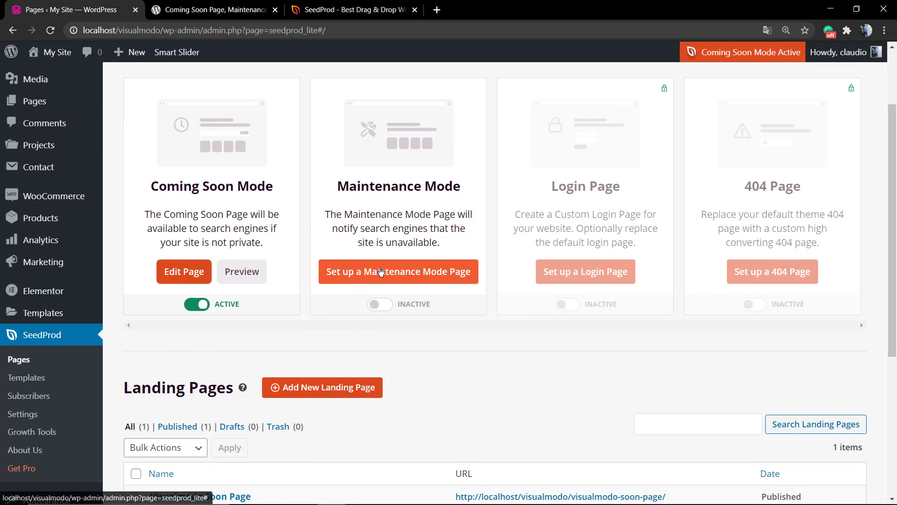
scroll(162, 281, up, 2)
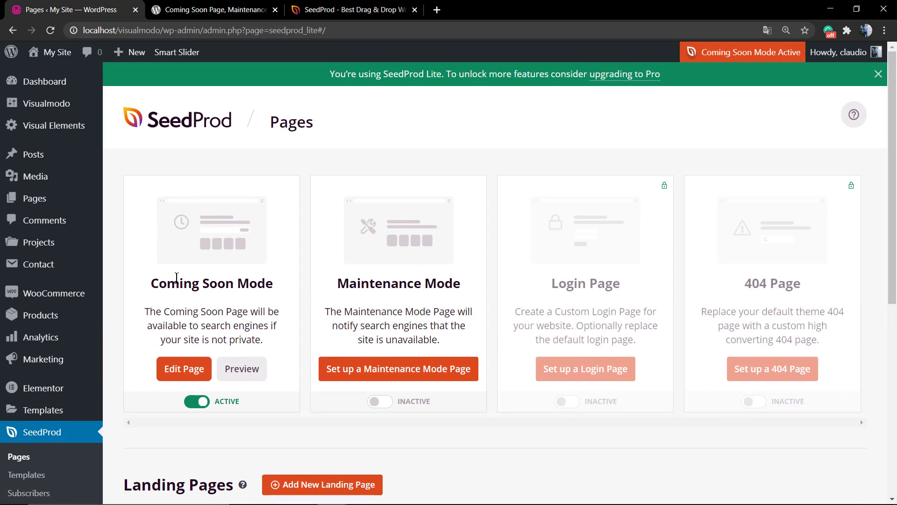
scroll(177, 277, down, 2)
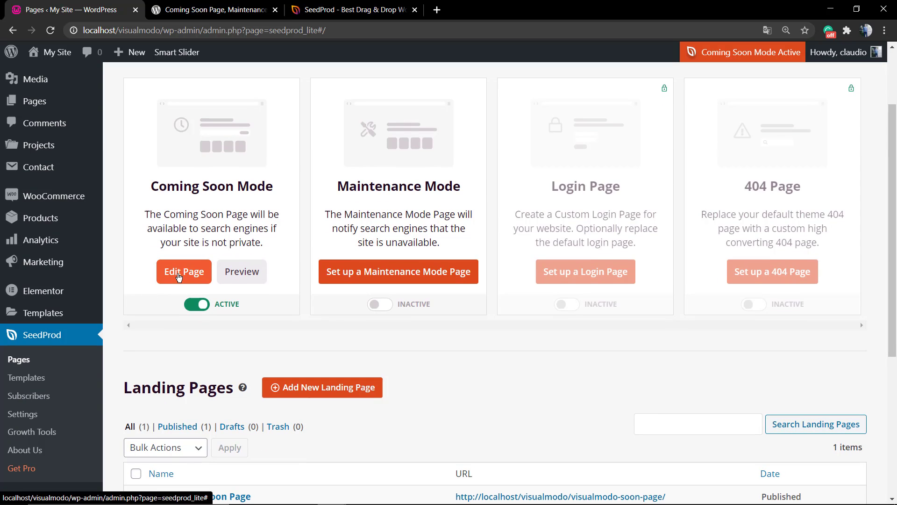
Briefly open the coming soon page for editing and return to the Pages overview.
click(178, 275)
click(12, 30)
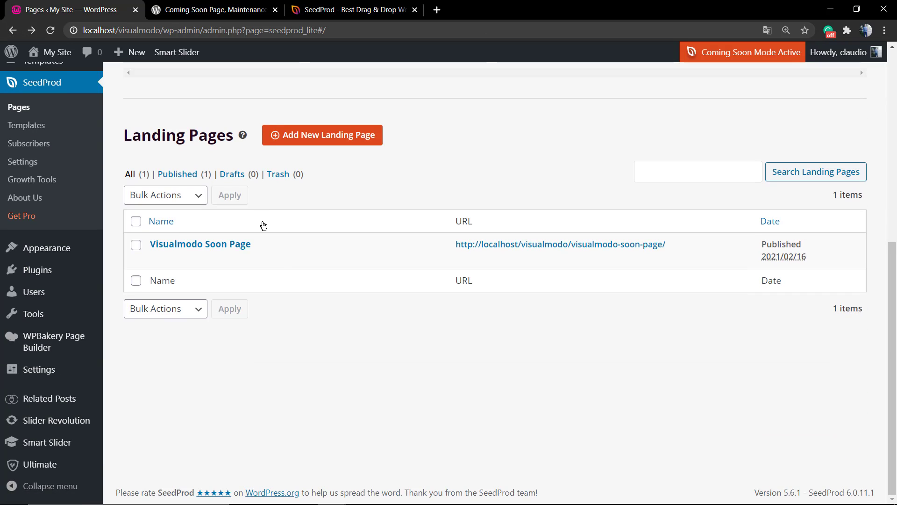
scroll(260, 211, up, 2)
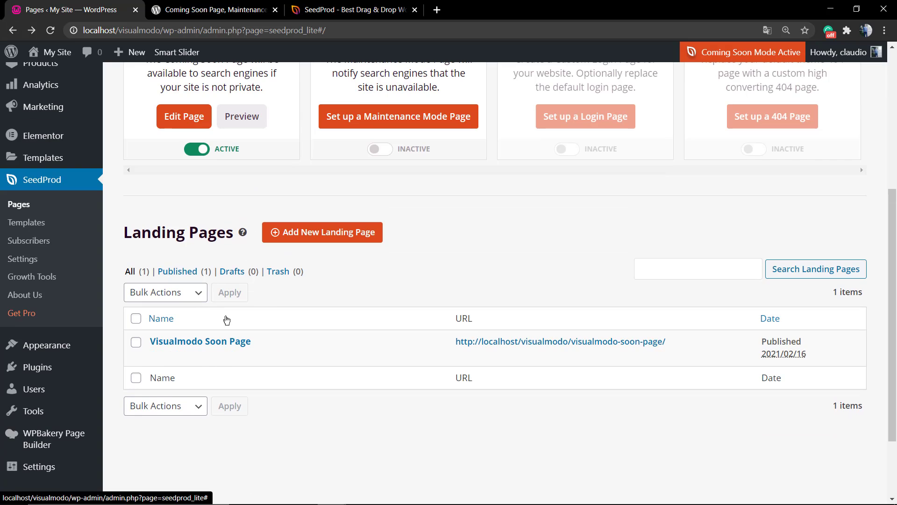
scroll(225, 319, up, 3)
scroll(337, 287, up, 2)
scroll(337, 287, up, 2)
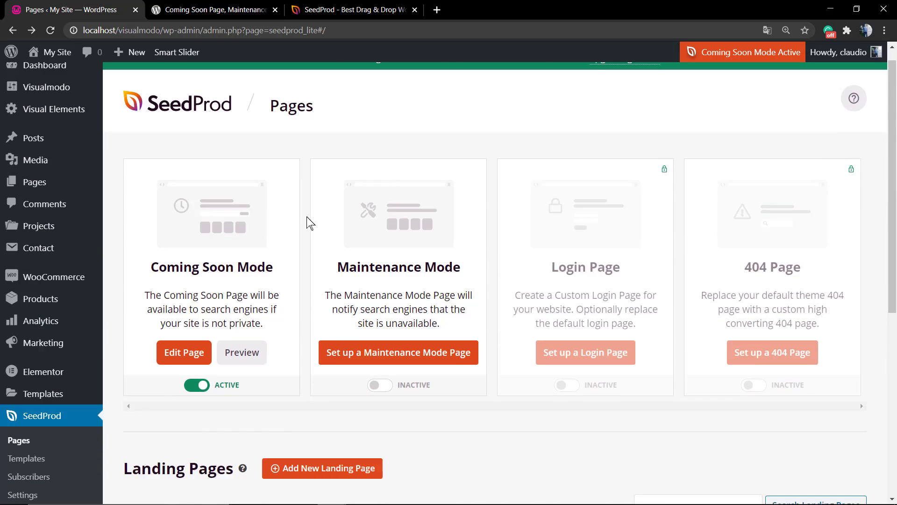
scroll(311, 223, down, 3)
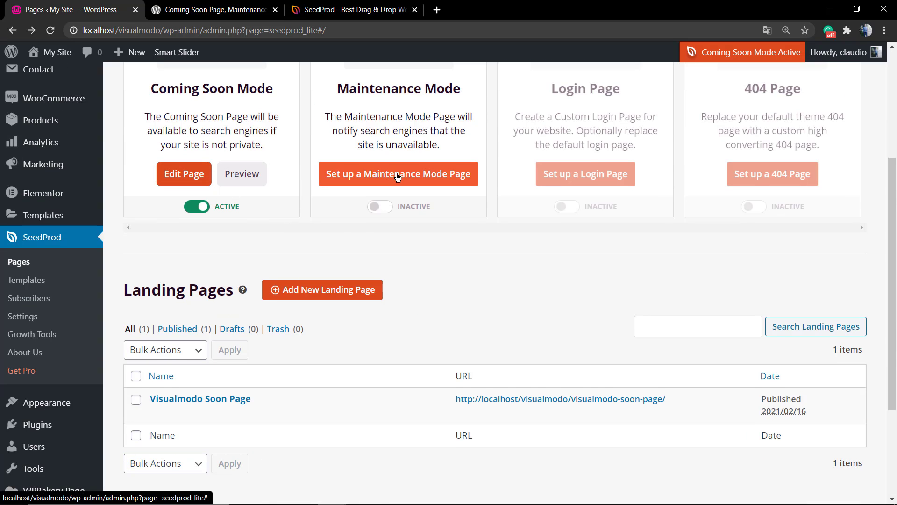
Start a new landing page to show the Choose a New Page Template gallery.
click(340, 289)
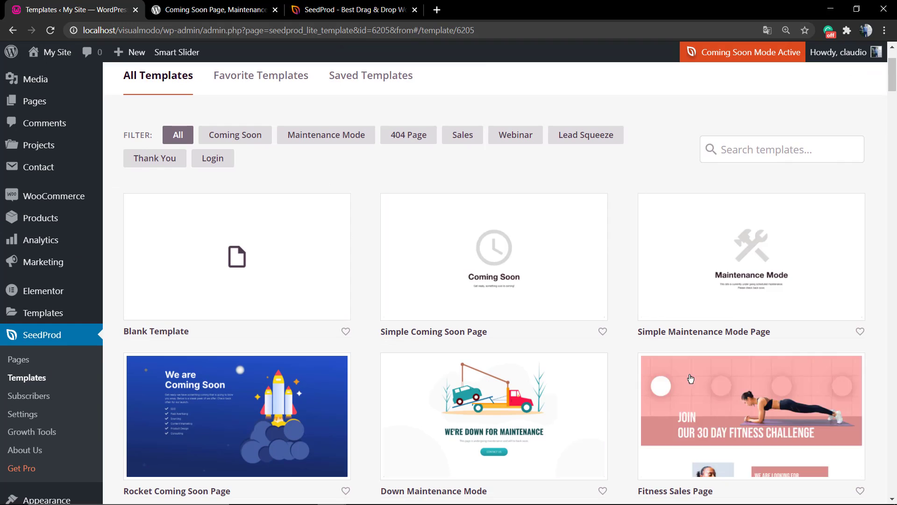
scroll(357, 232, up, 2)
scroll(402, 217, down, 5)
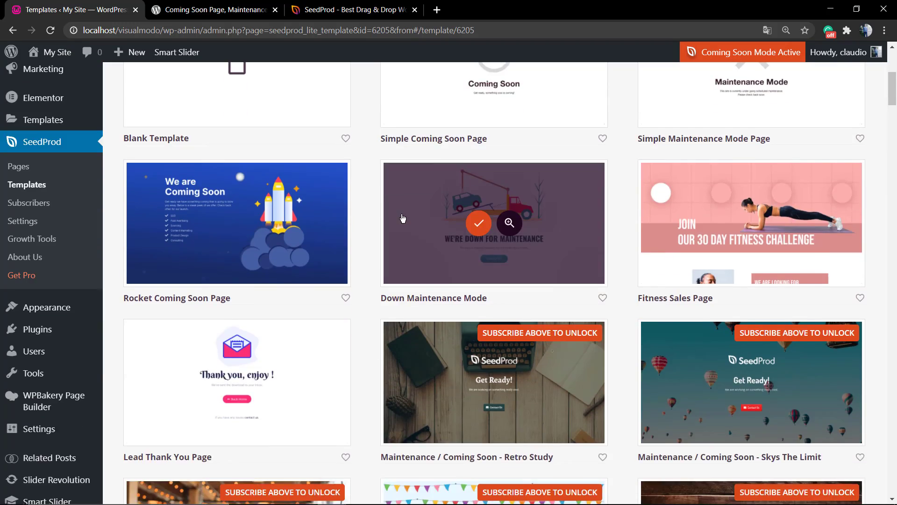
scroll(403, 218, up, 5)
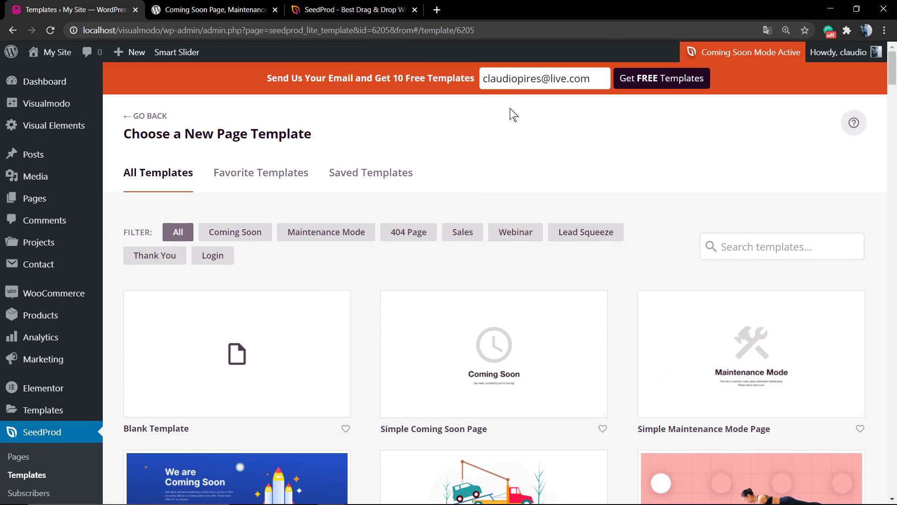
scroll(514, 114, down, 3)
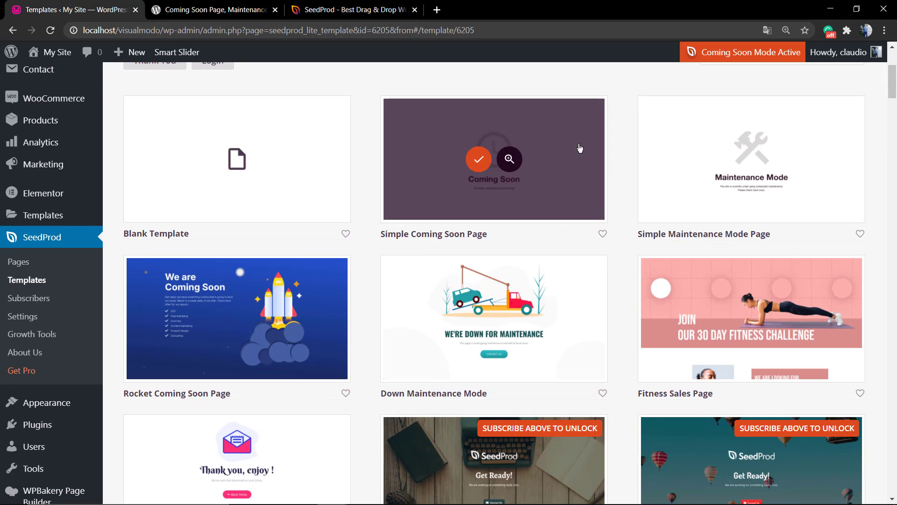
scroll(579, 149, down, 4)
scroll(547, 210, down, 2)
scroll(491, 246, down, 2)
scroll(413, 307, down, 2)
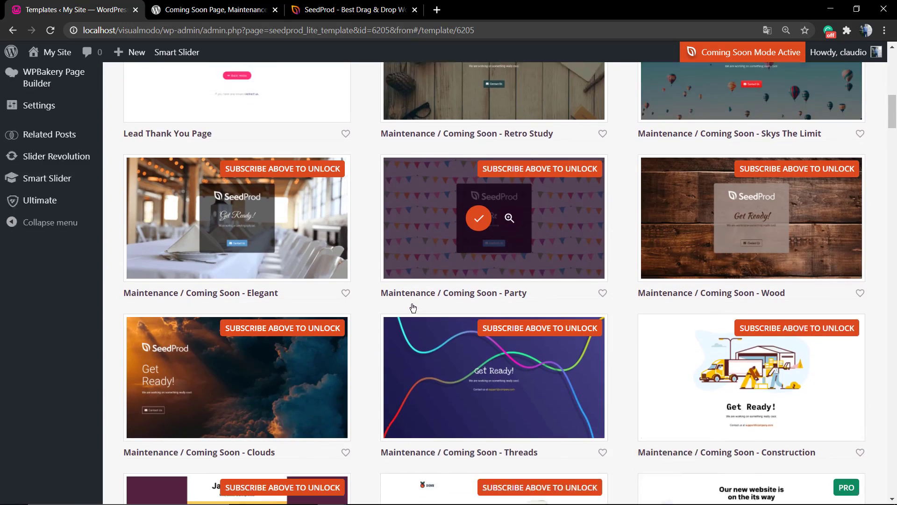
scroll(413, 307, down, 1)
scroll(728, 265, up, 2)
scroll(490, 266, up, 3)
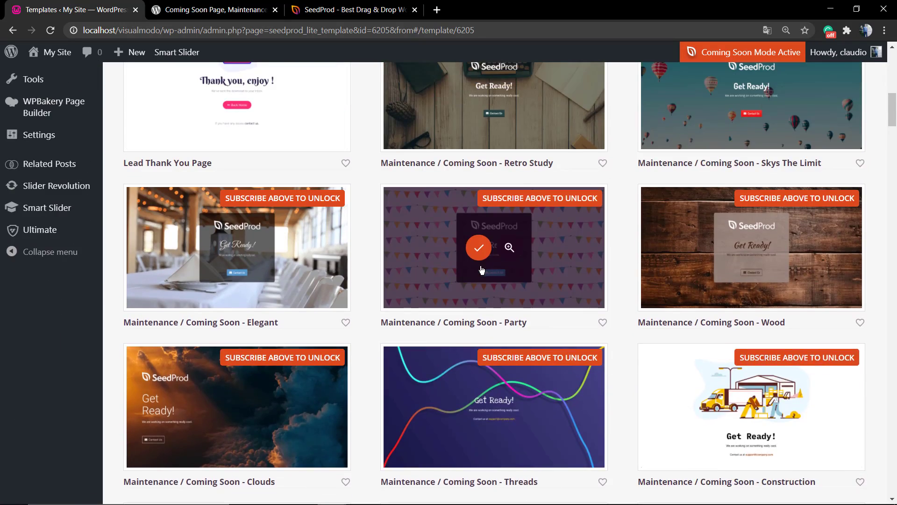
scroll(484, 269, up, 4)
scroll(469, 269, up, 5)
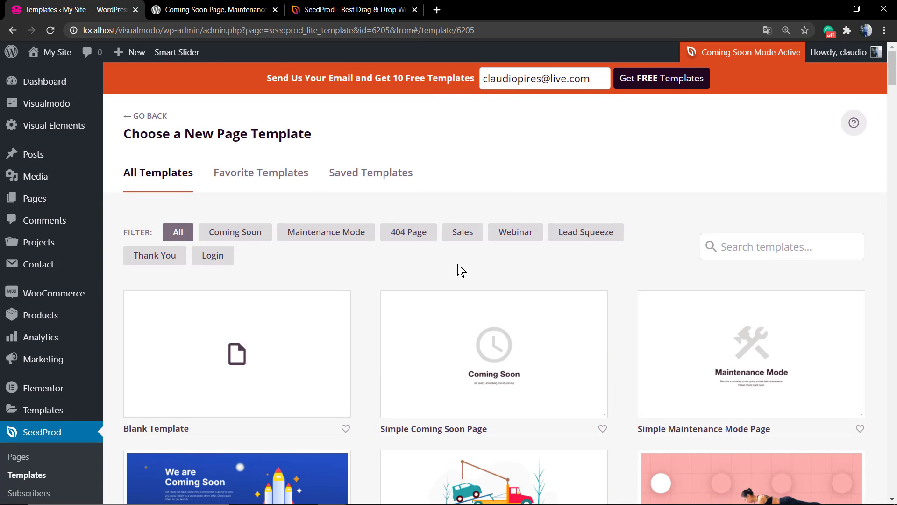
scroll(458, 268, down, 2)
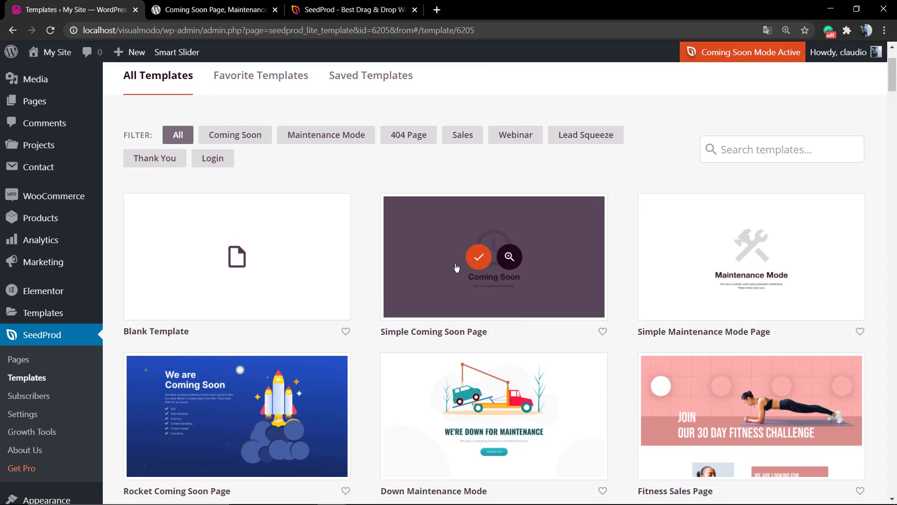
Open the Coming Soon page in the builder and inspect the clock image without replacing it.
click(12, 30)
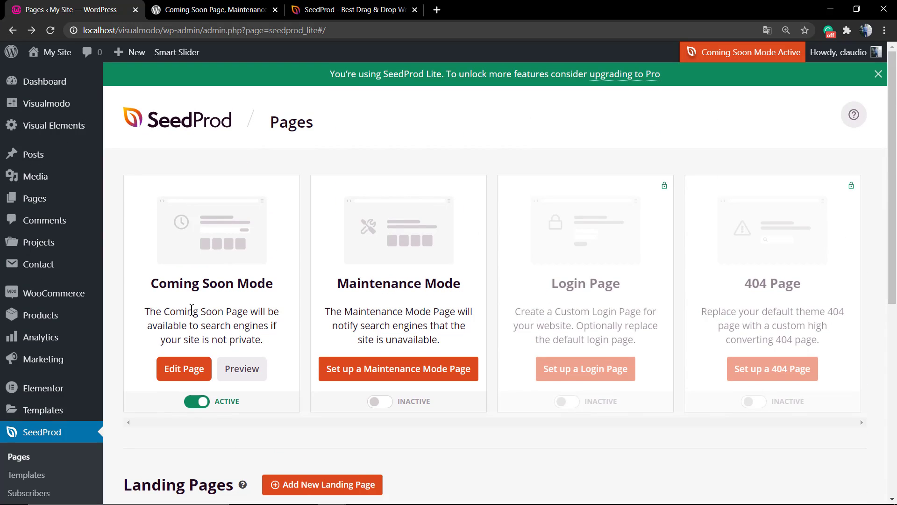
click(184, 369)
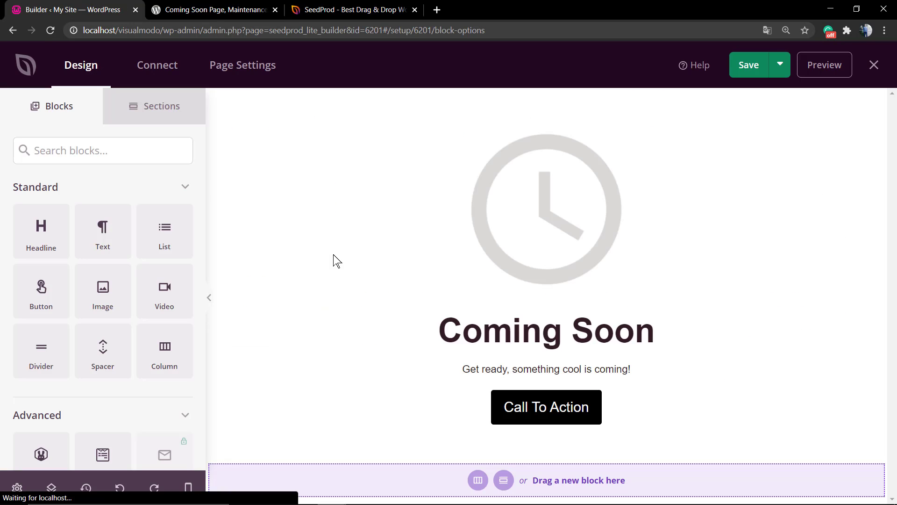
mouse_move(546, 330)
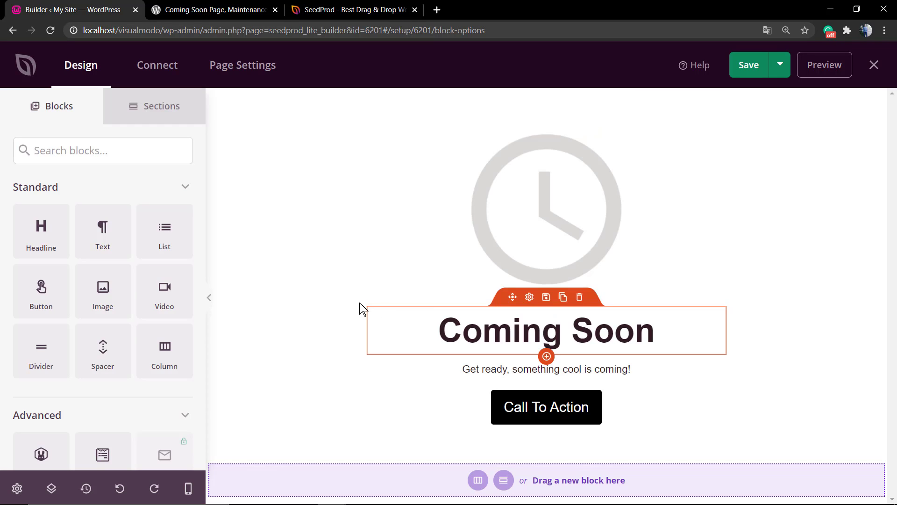
click(396, 224)
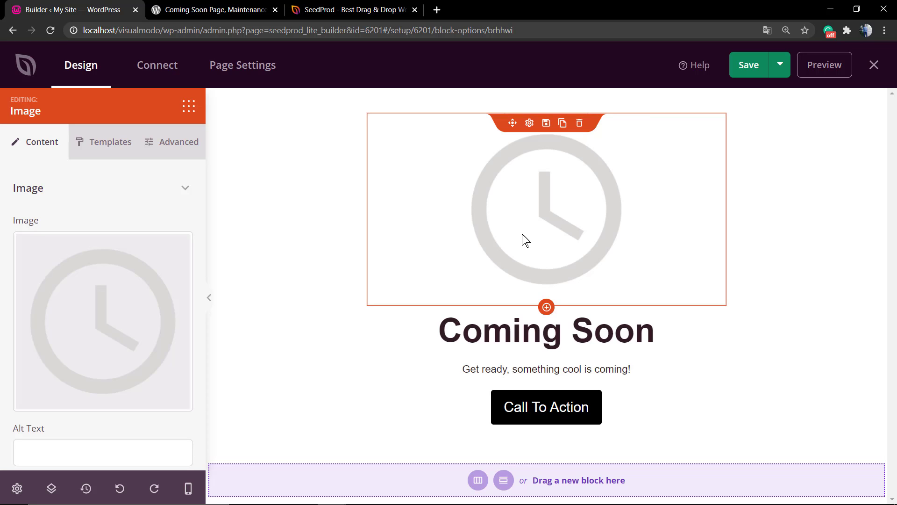
scroll(82, 298, down, 3)
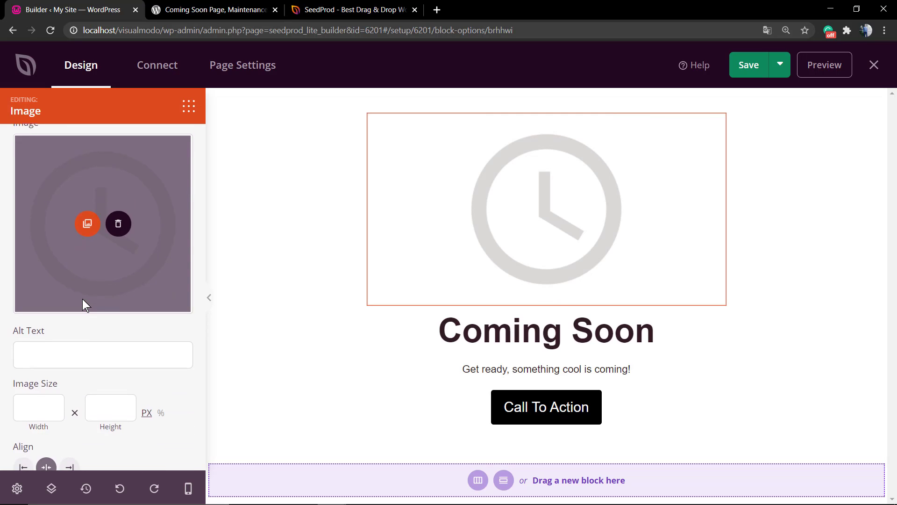
scroll(82, 299, down, 2)
scroll(90, 259, up, 4)
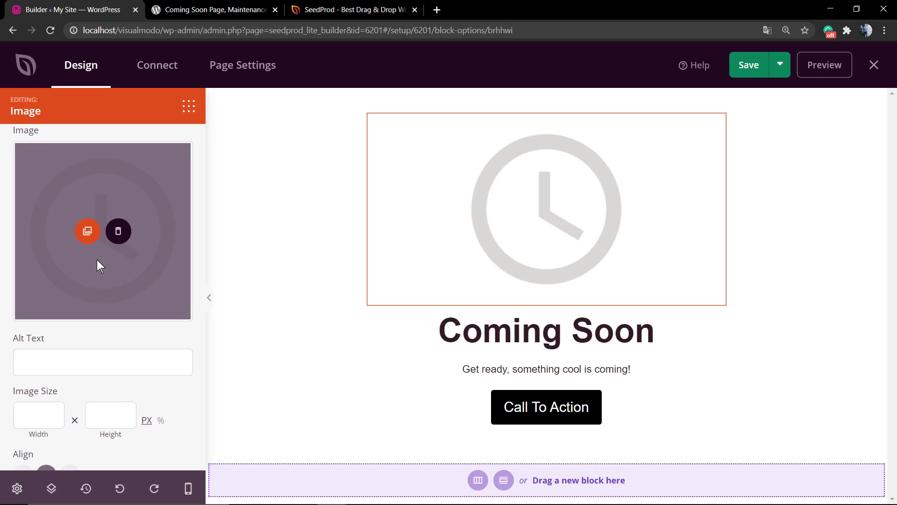
click(88, 231)
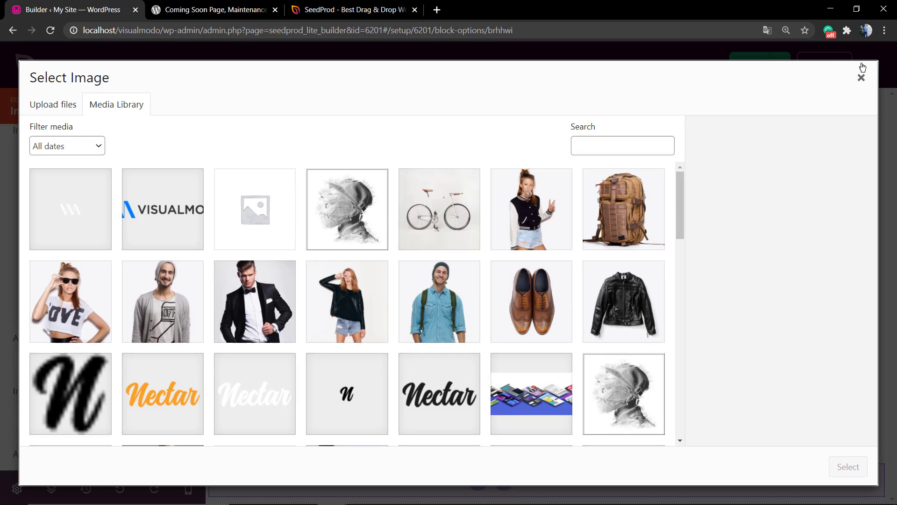
click(861, 78)
Inspect the headline, tagline text and Call To Action button, then return to Blocks.
click(534, 336)
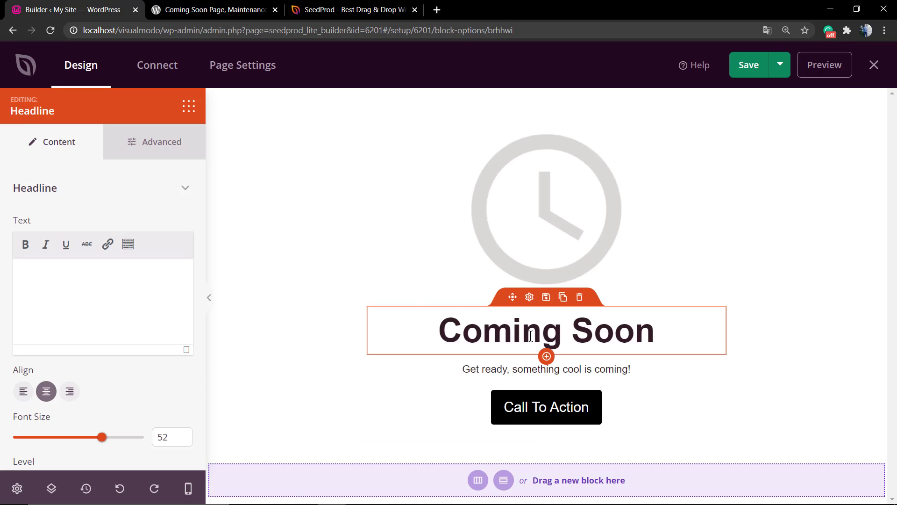
click(490, 369)
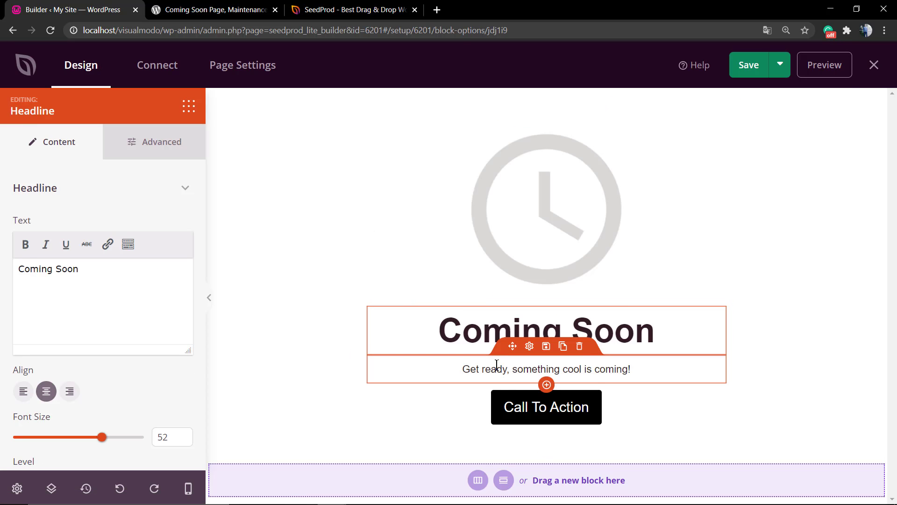
click(507, 406)
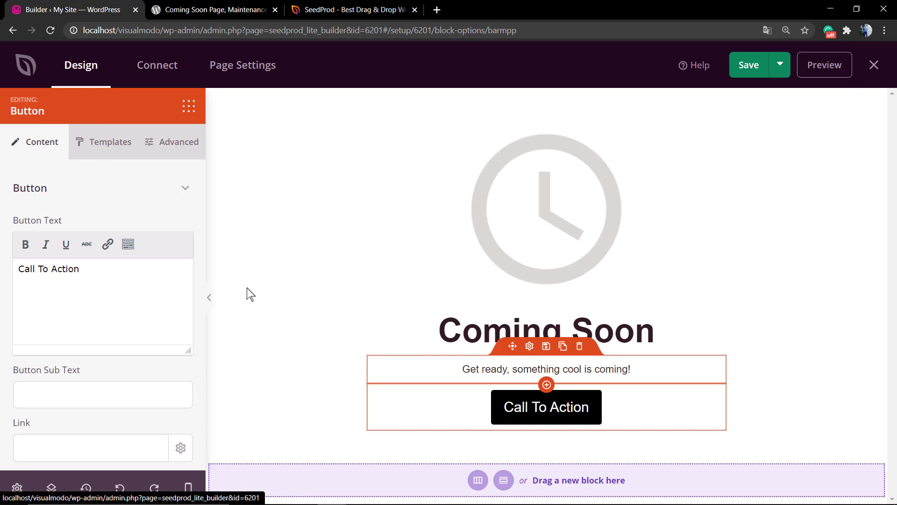
click(190, 106)
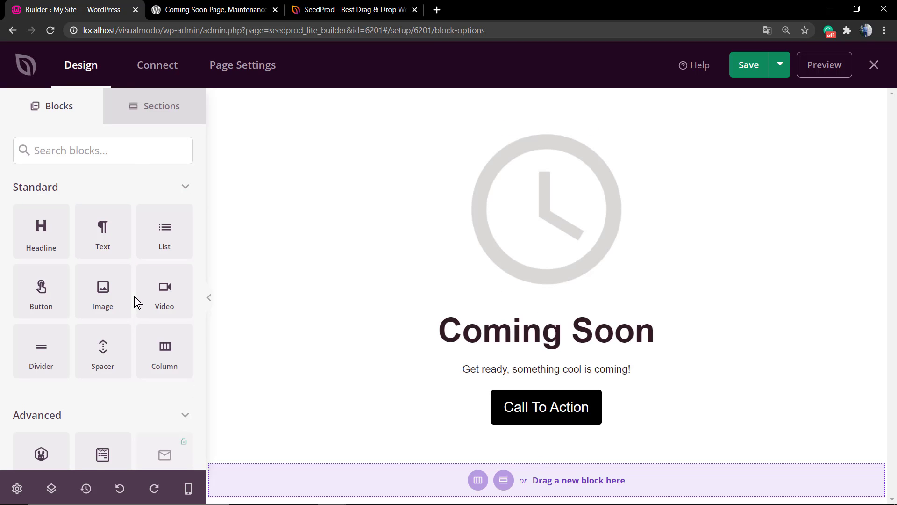
scroll(165, 309, down, 3)
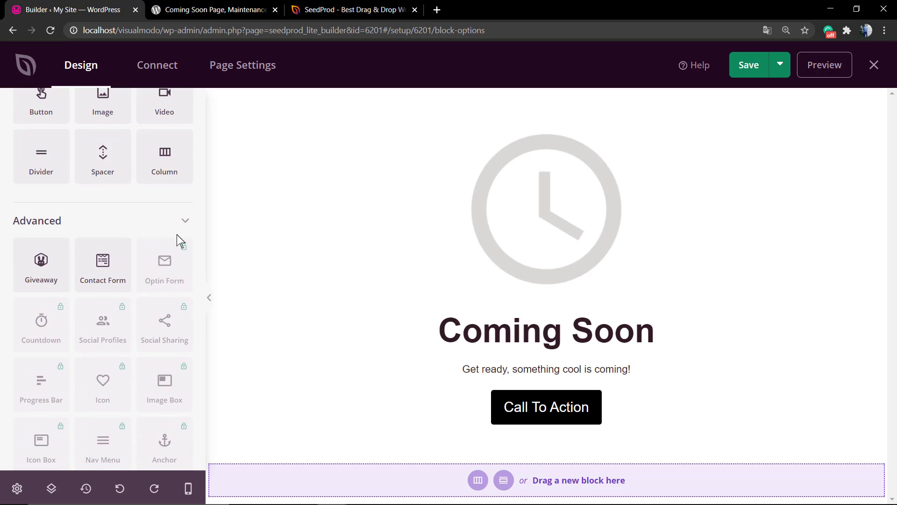
scroll(177, 234, up, 3)
mouse_move(165, 200)
mouse_down()
mouse_move(551, 434)
mouse_move(547, 384)
mouse_up()
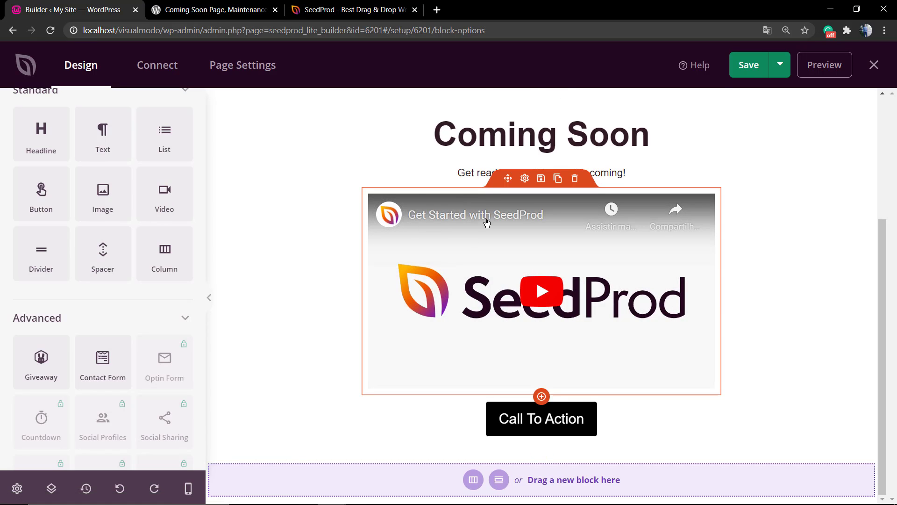
mouse_move(541, 291)
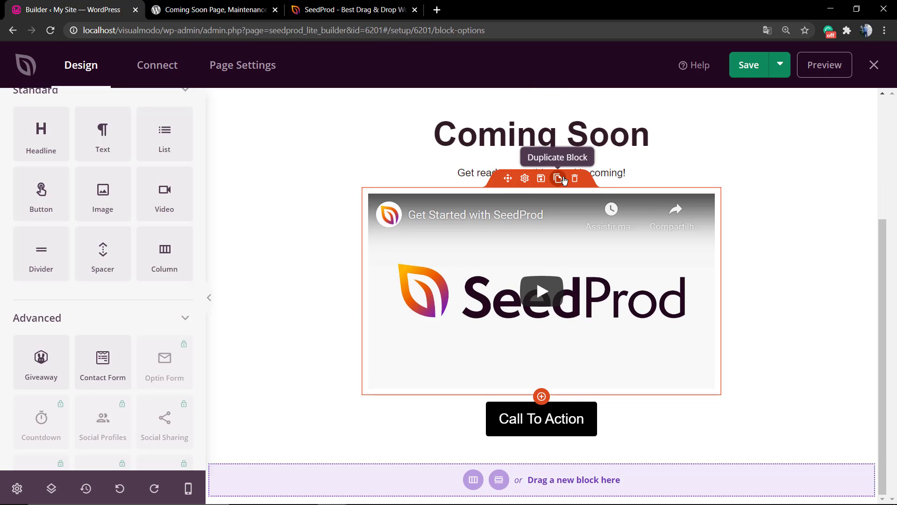
click(559, 178)
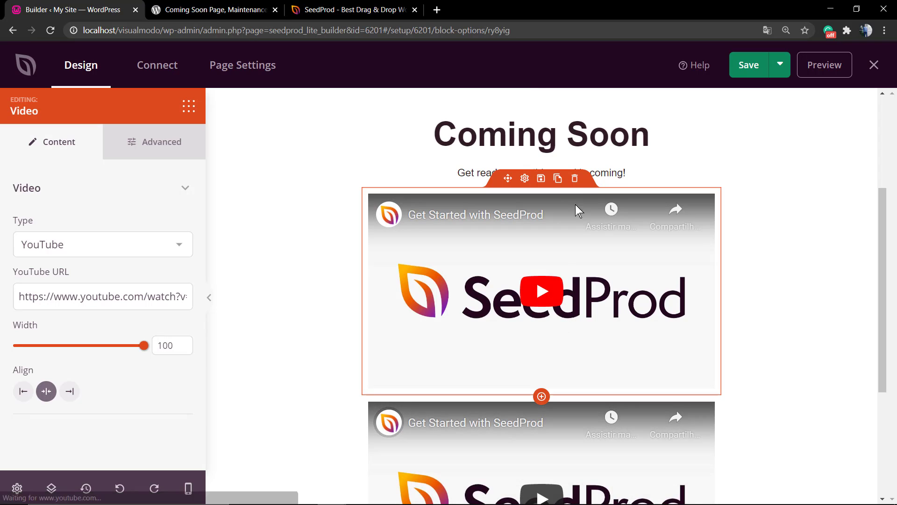
click(577, 179)
click(421, 307)
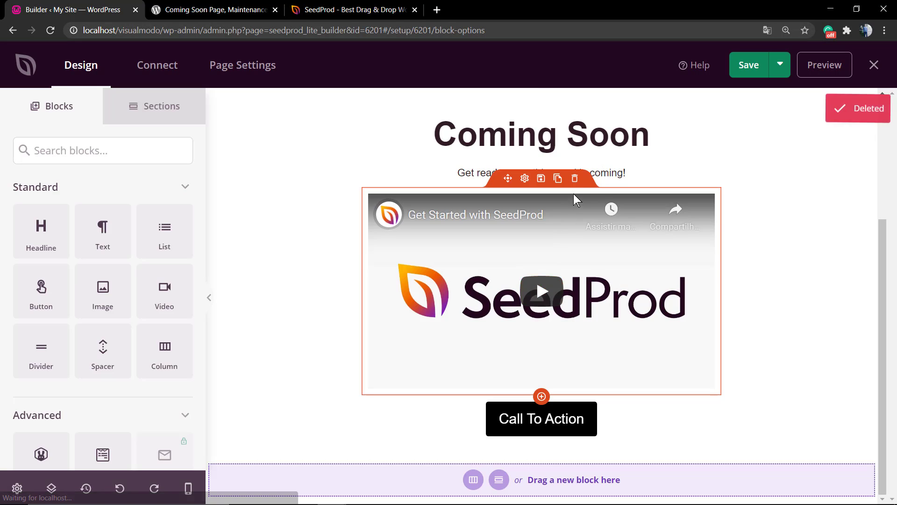
click(577, 179)
click(439, 309)
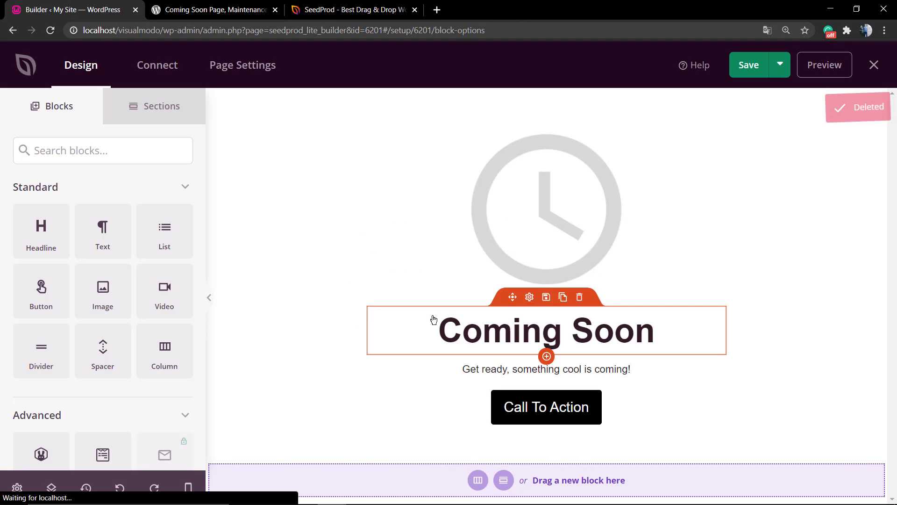
click(484, 403)
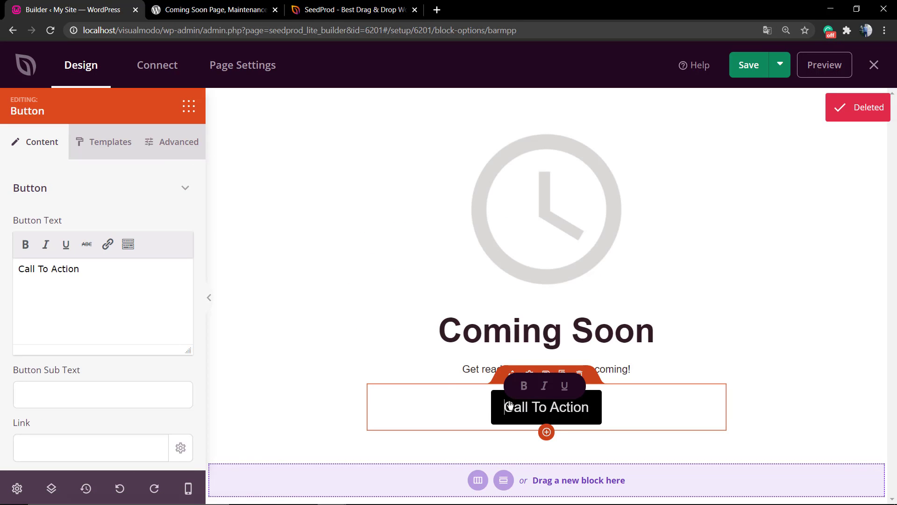
scroll(97, 344, down, 2)
scroll(98, 344, down, 1)
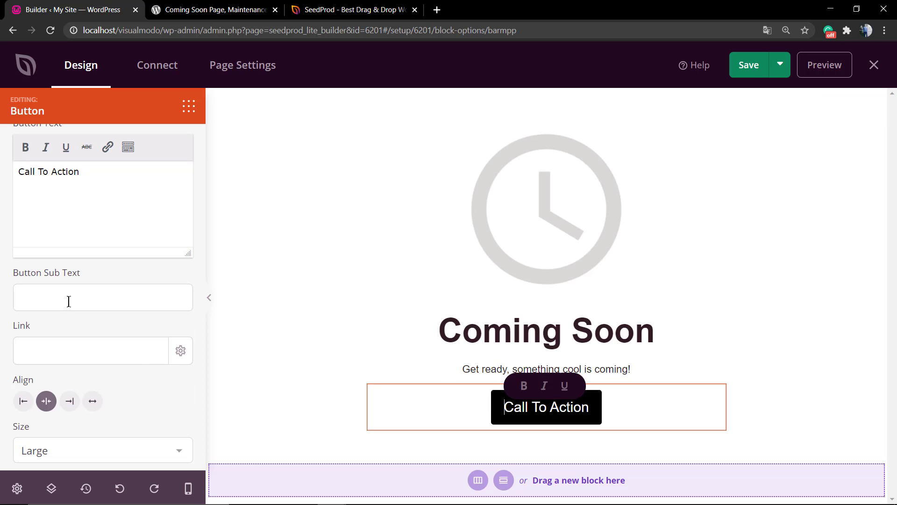
Review the button's sub text, link and size options, keeping size Large.
click(68, 290)
scroll(98, 297, down, 1)
click(72, 293)
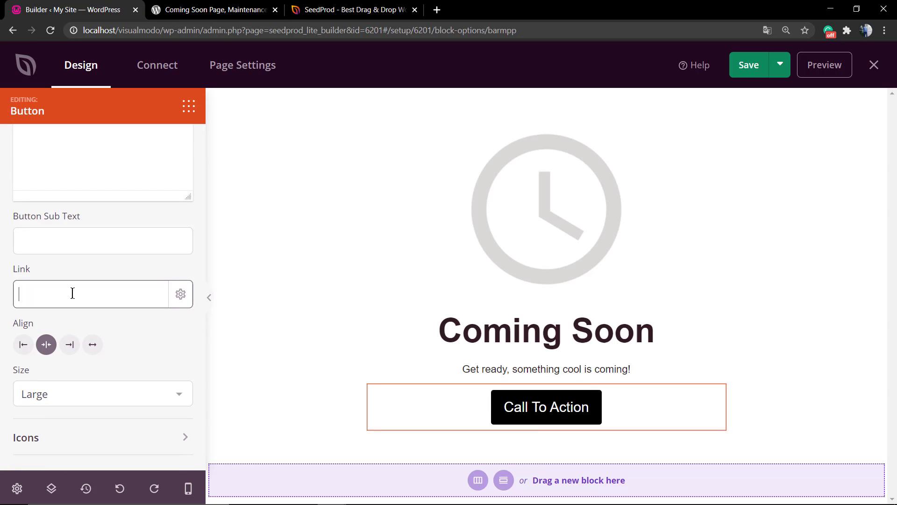
click(74, 397)
click(73, 396)
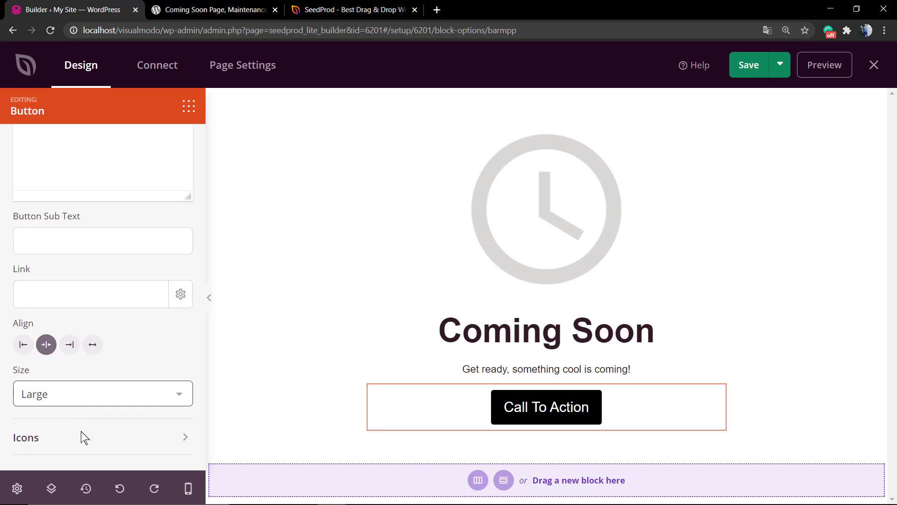
scroll(83, 440, down, 2)
scroll(83, 421, down, 2)
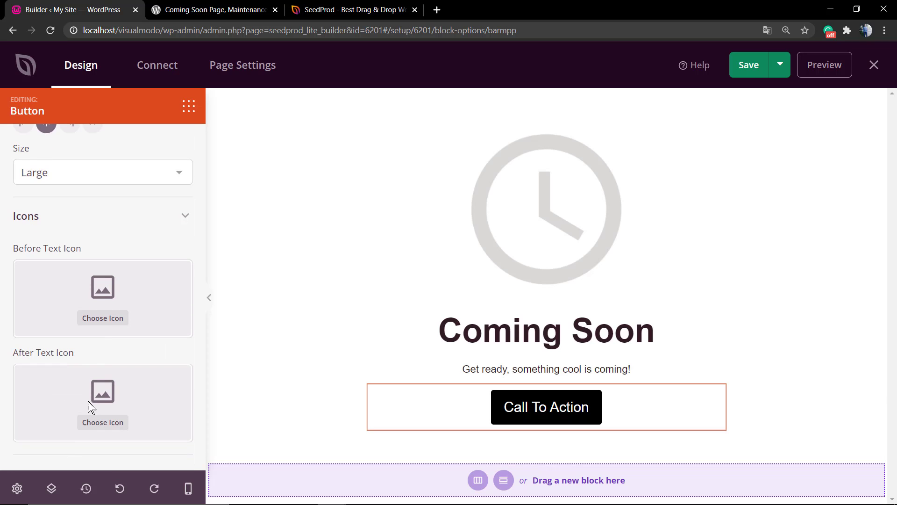
scroll(204, 349, up, 3)
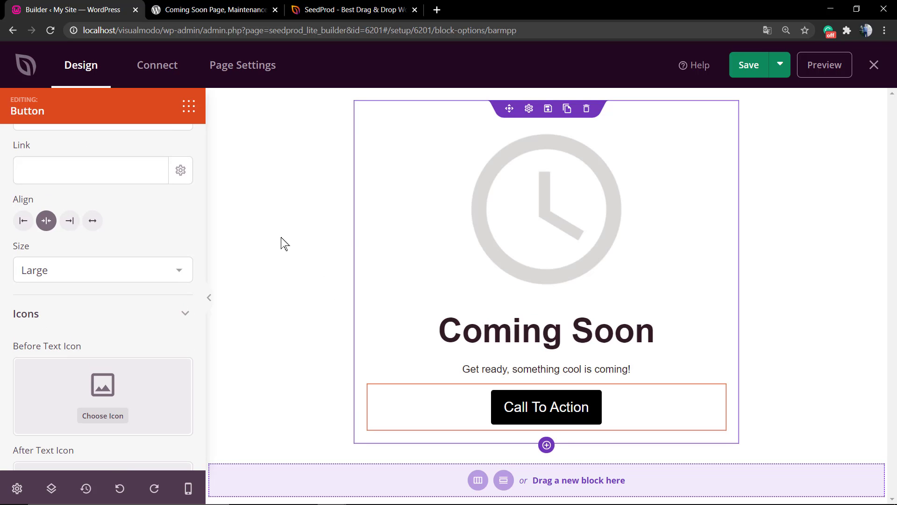
scroll(141, 244, up, 5)
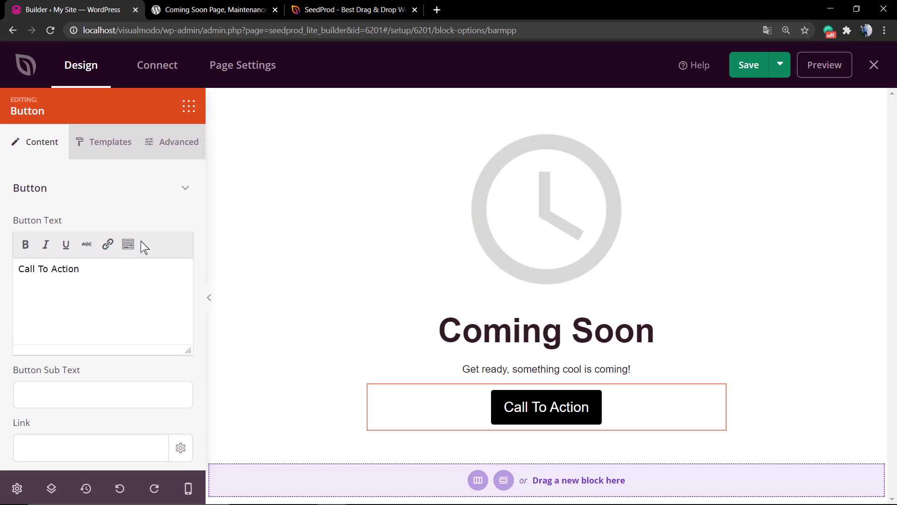
click(188, 107)
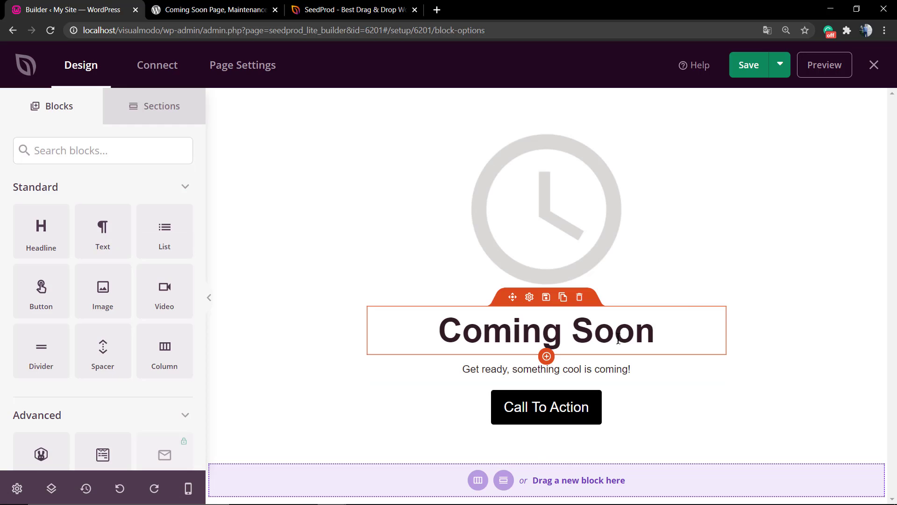
Save the coming soon page.
click(742, 71)
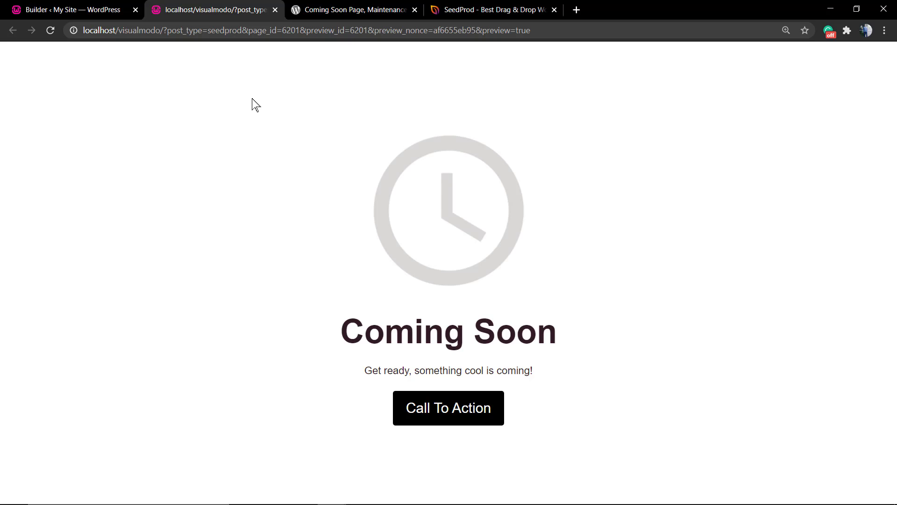
Switch back to the Builder tab of the coming soon page.
click(102, 9)
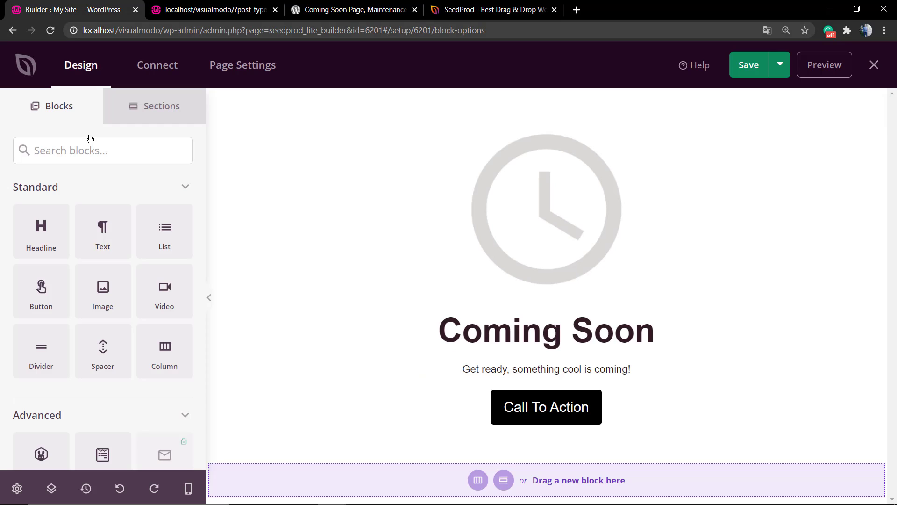
scroll(102, 231, down, 3)
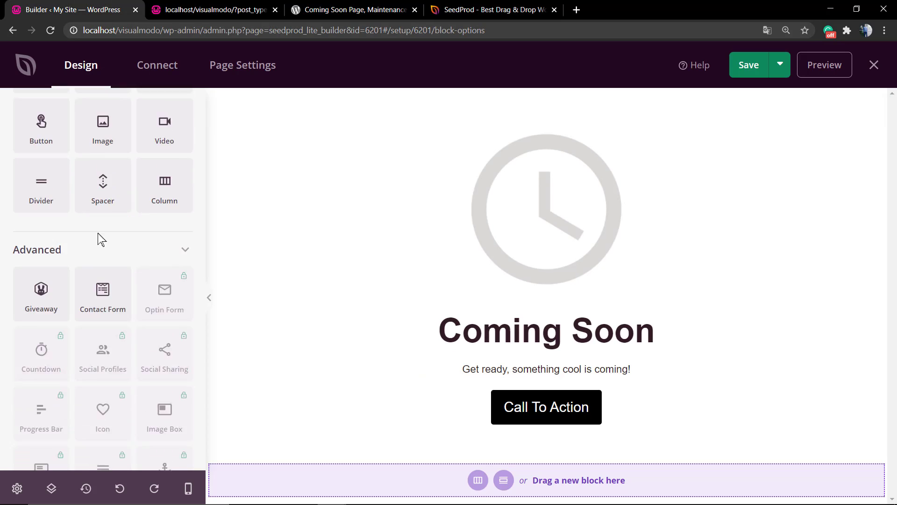
scroll(103, 239, down, 3)
scroll(105, 260, down, 2)
scroll(107, 264, up, 5)
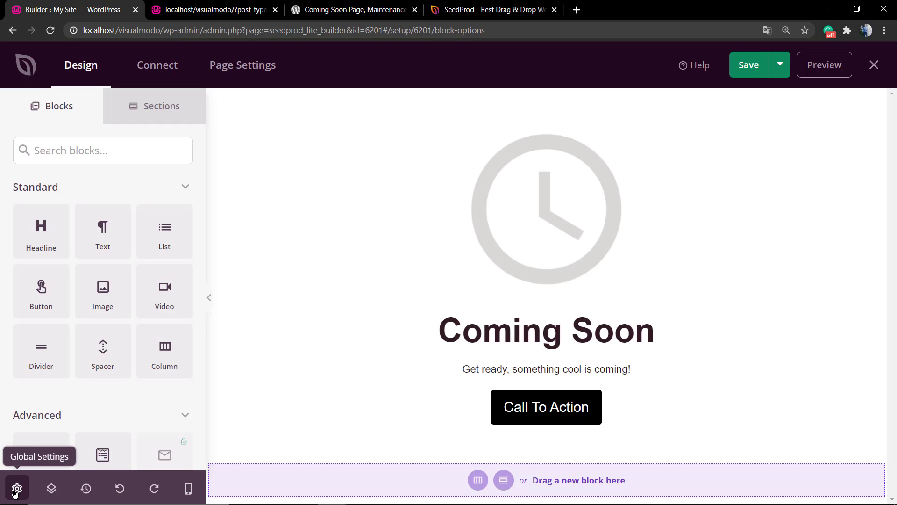
In Global Settings, try a grey Background Color, then set it back to white.
click(17, 489)
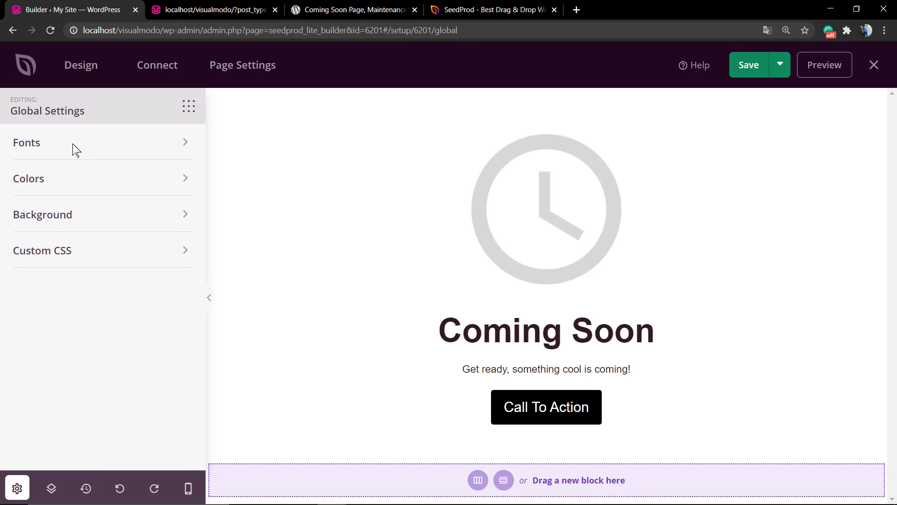
click(50, 217)
scroll(80, 297, down, 3)
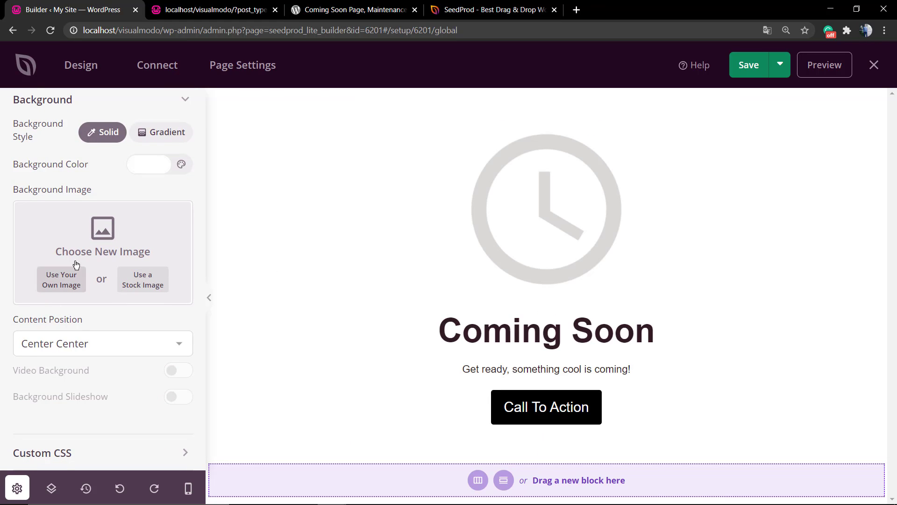
scroll(66, 317, up, 1)
scroll(67, 350, down, 1)
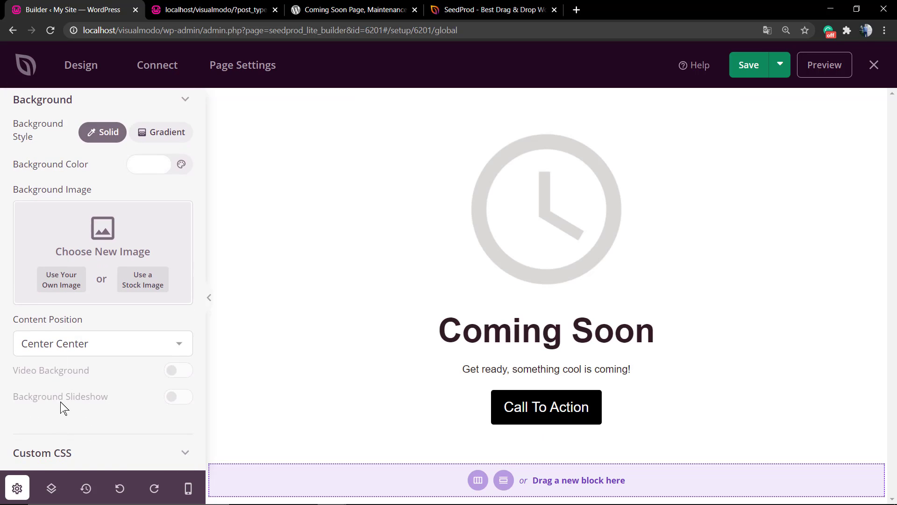
click(42, 452)
scroll(113, 403, down, 3)
scroll(126, 331, up, 8)
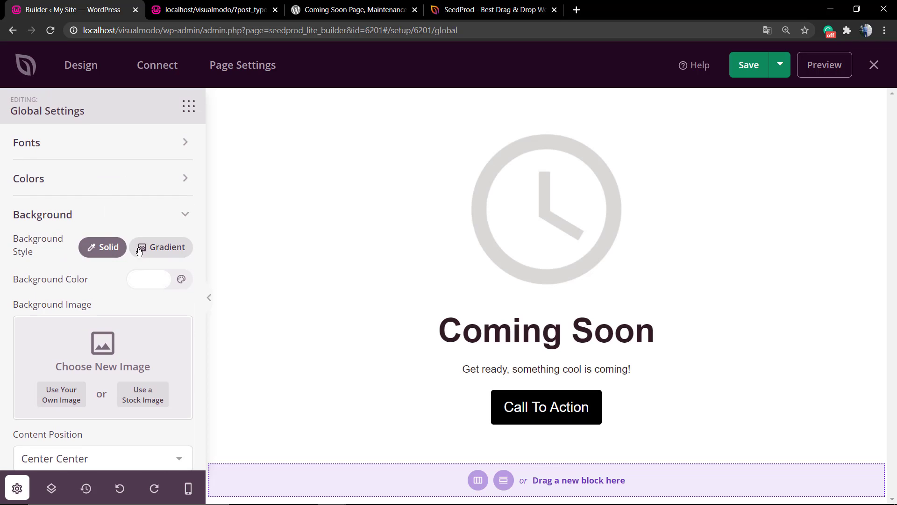
click(147, 279)
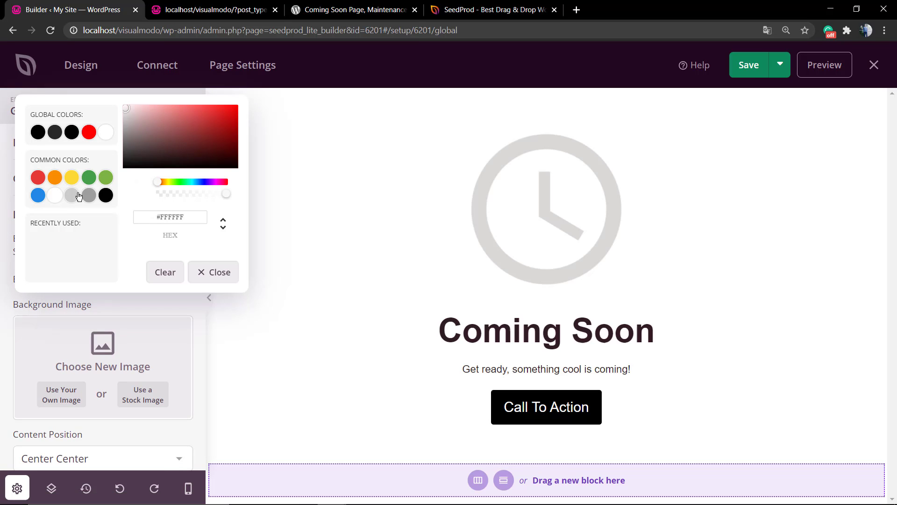
click(89, 196)
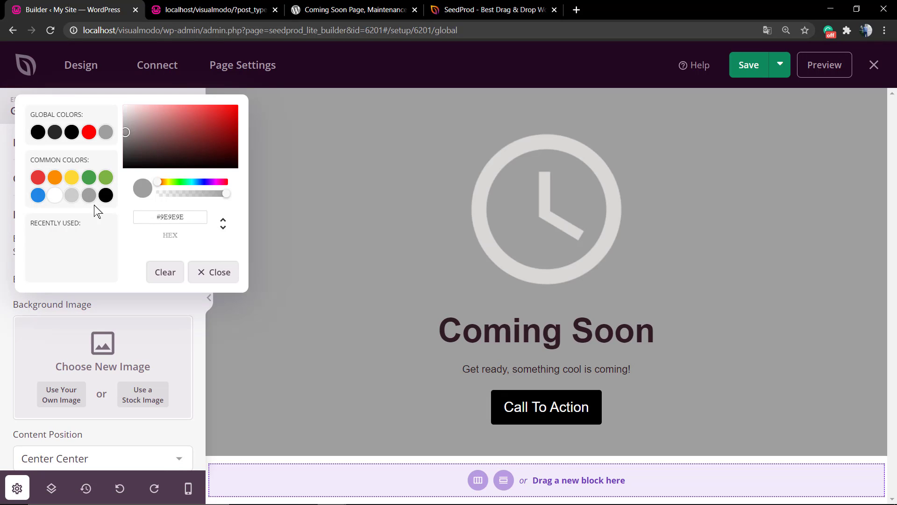
click(55, 195)
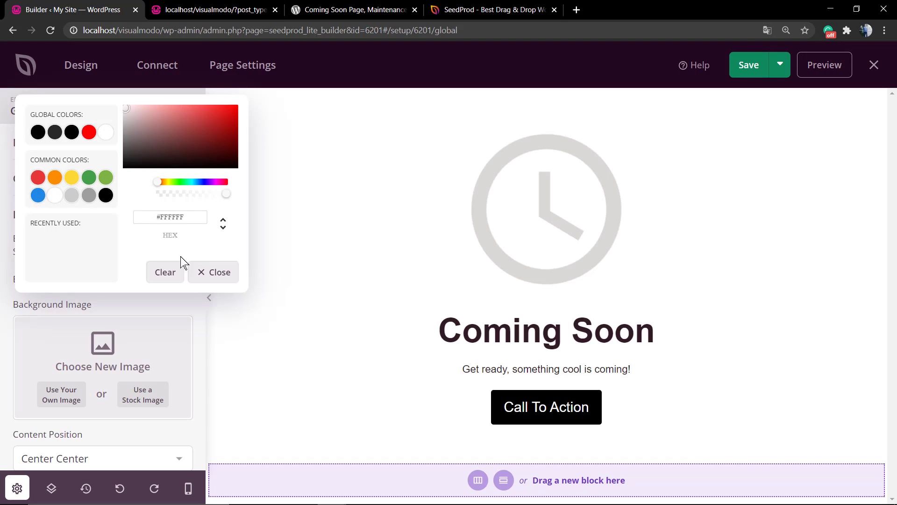
click(218, 273)
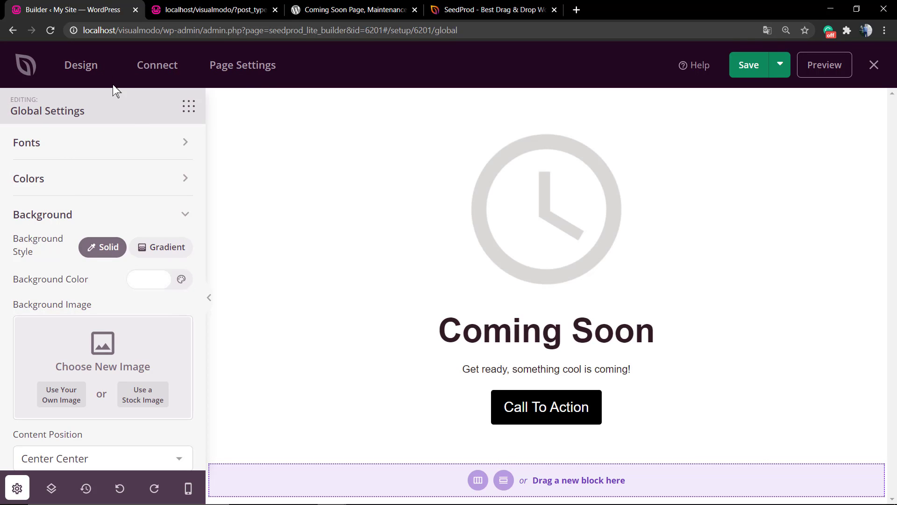
Show the Connect tab's email marketing integrations such as Mailchimp and ConvertKit.
click(148, 67)
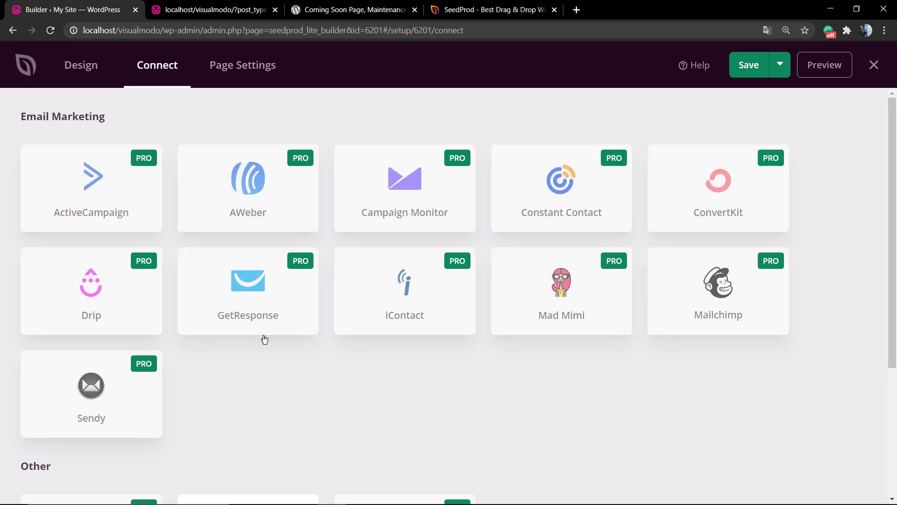
Review Page Settings > General: page title, Powered by SeedProd link option and redirect URL.
click(238, 67)
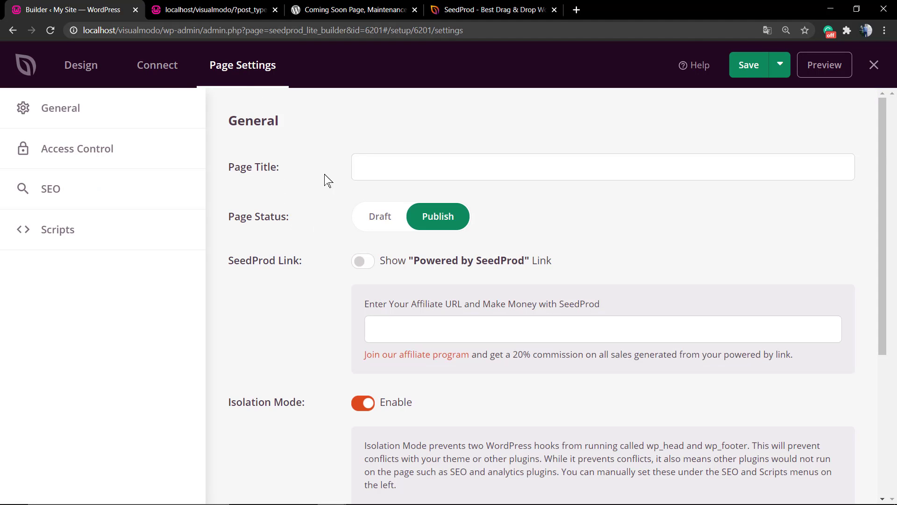
click(384, 171)
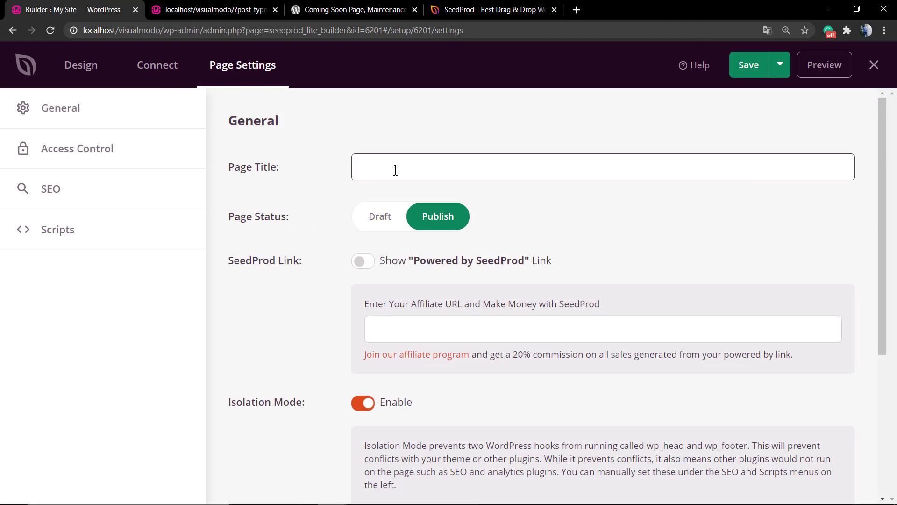
scroll(386, 211, down, 2)
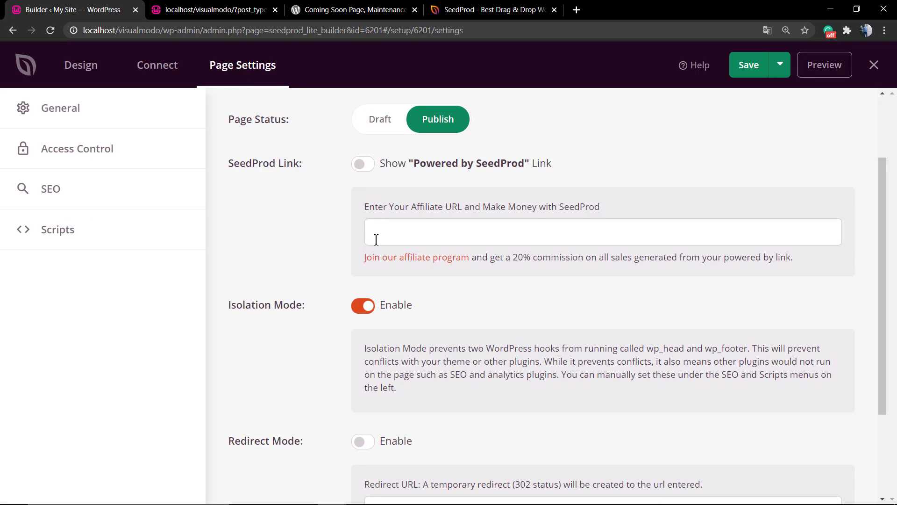
scroll(376, 230, down, 3)
scroll(376, 224, up, 2)
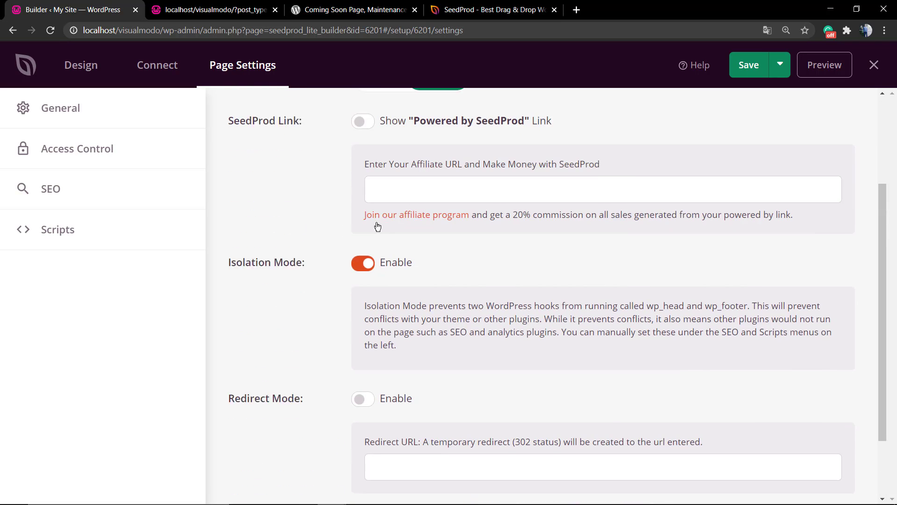
scroll(351, 148, up, 1)
double_click(436, 132)
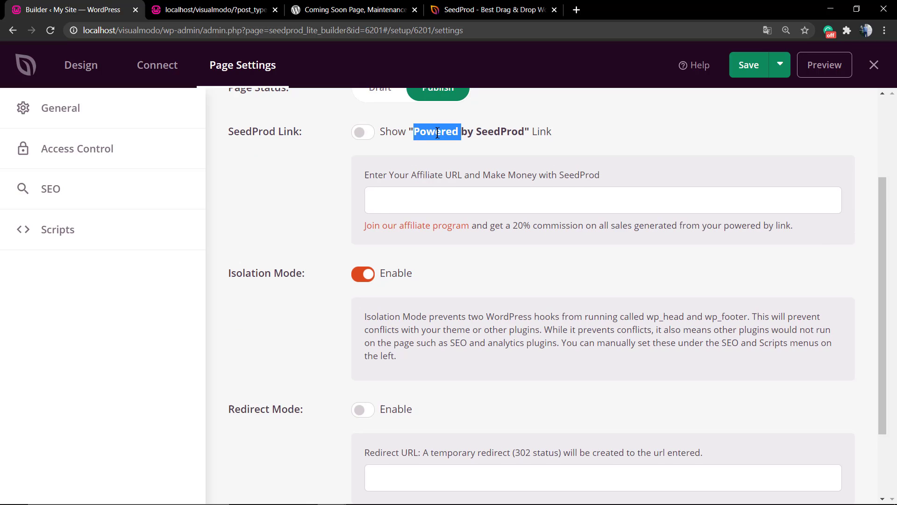
click(457, 132)
double_click(497, 131)
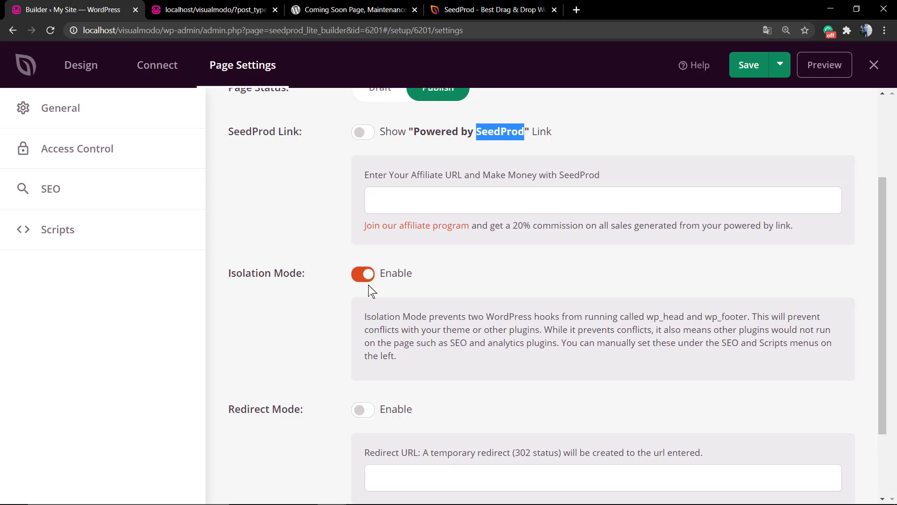
scroll(365, 347, down, 2)
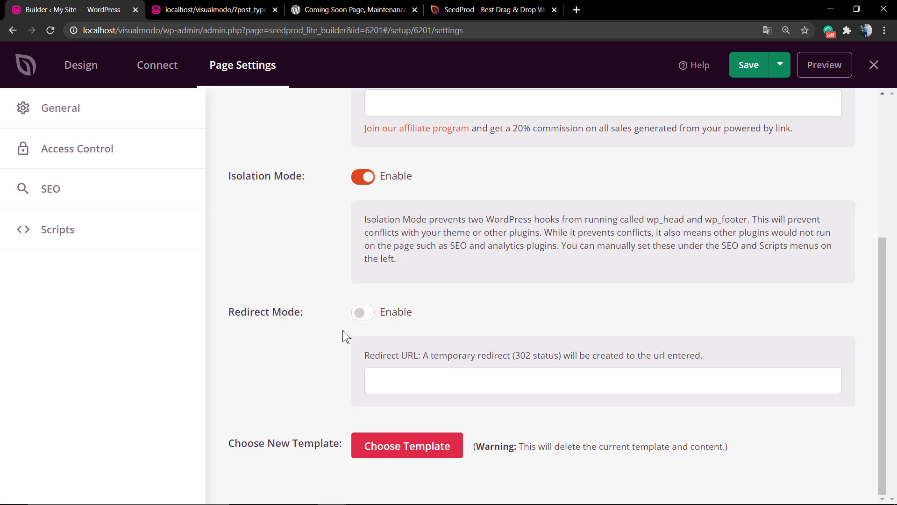
click(412, 377)
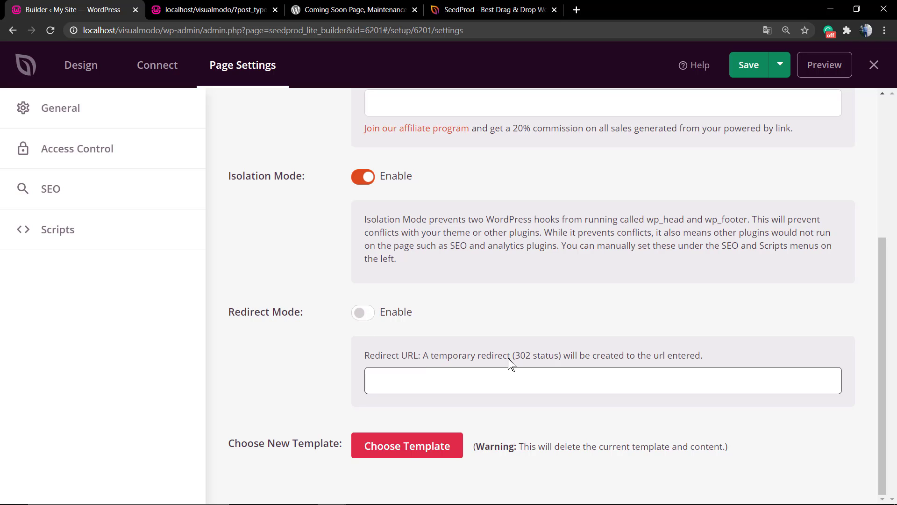
scroll(485, 352, up, 2)
scroll(268, 353, up, 5)
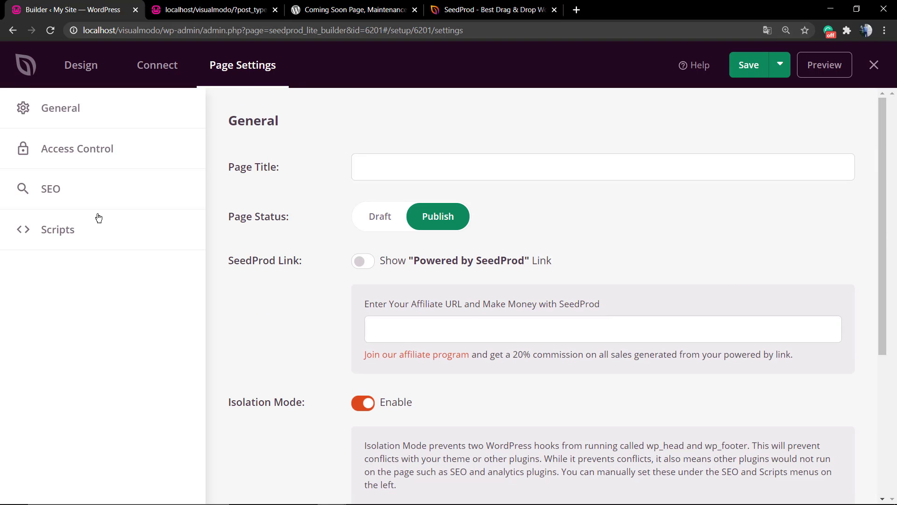
Browse Access Control, SEO and Scripts settings, return to General, then show the Connect integrations.
click(82, 151)
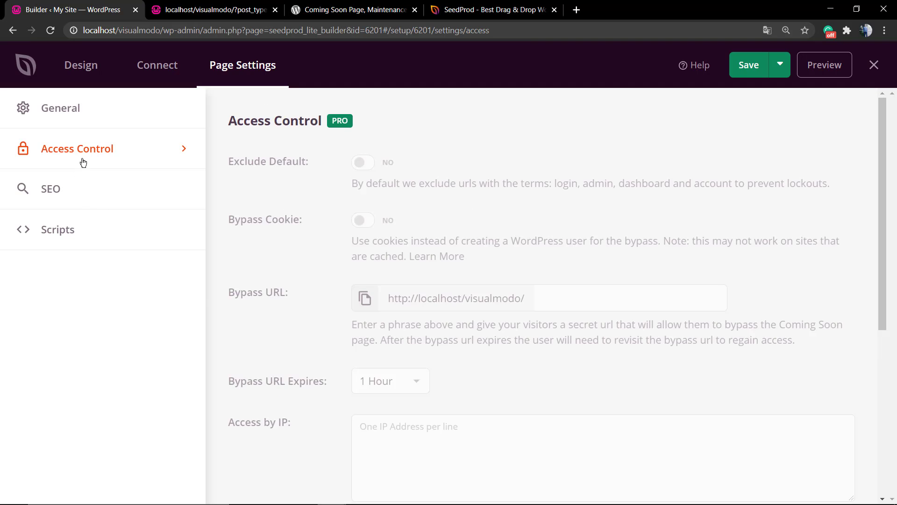
click(83, 196)
scroll(348, 238, down, 3)
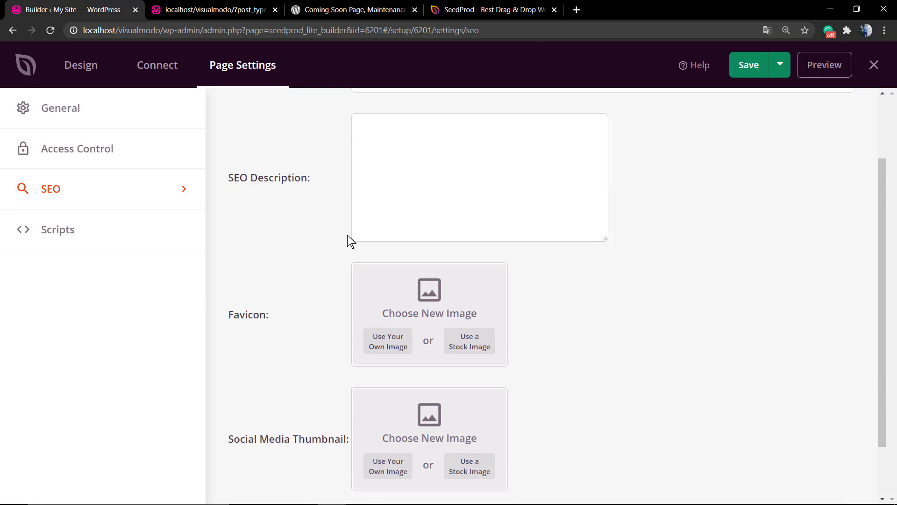
scroll(347, 255, down, 3)
scroll(345, 255, up, 3)
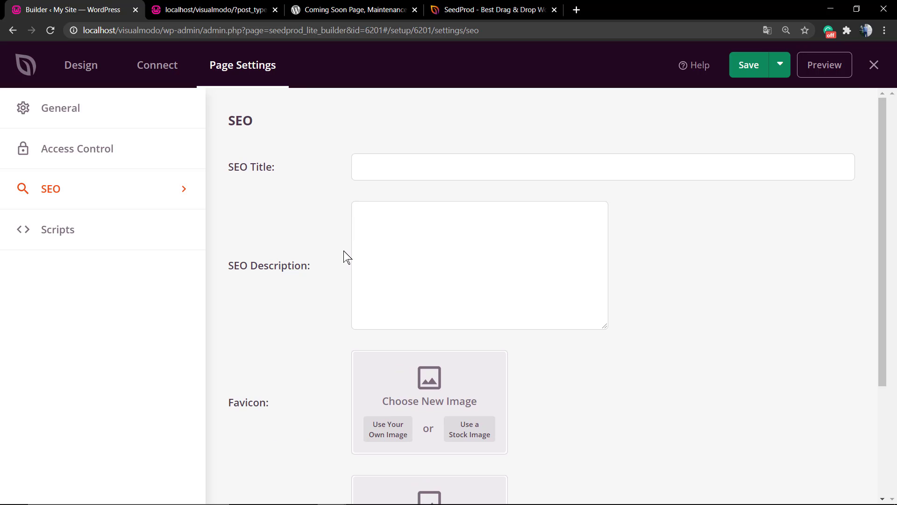
scroll(386, 193, down, 3)
scroll(368, 218, down, 3)
scroll(368, 217, up, 6)
click(59, 234)
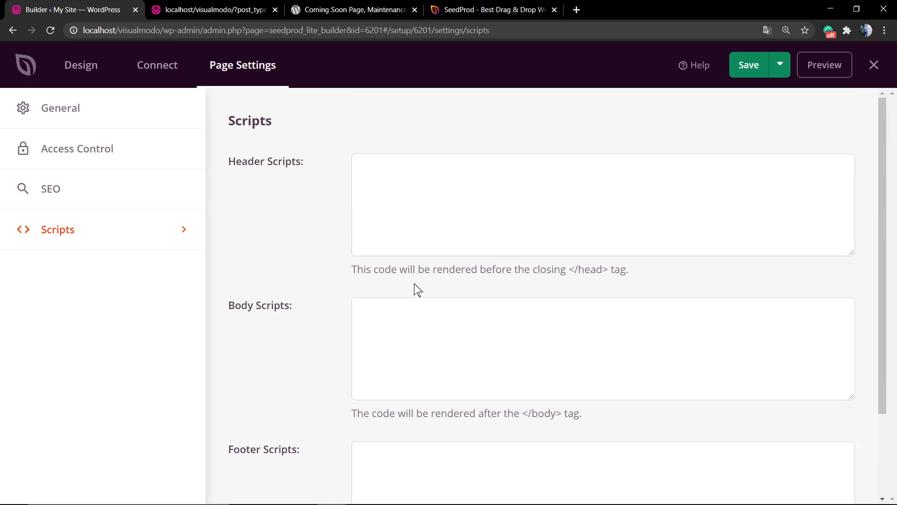
scroll(330, 285, down, 3)
scroll(326, 319, up, 3)
scroll(312, 330, up, 2)
click(60, 118)
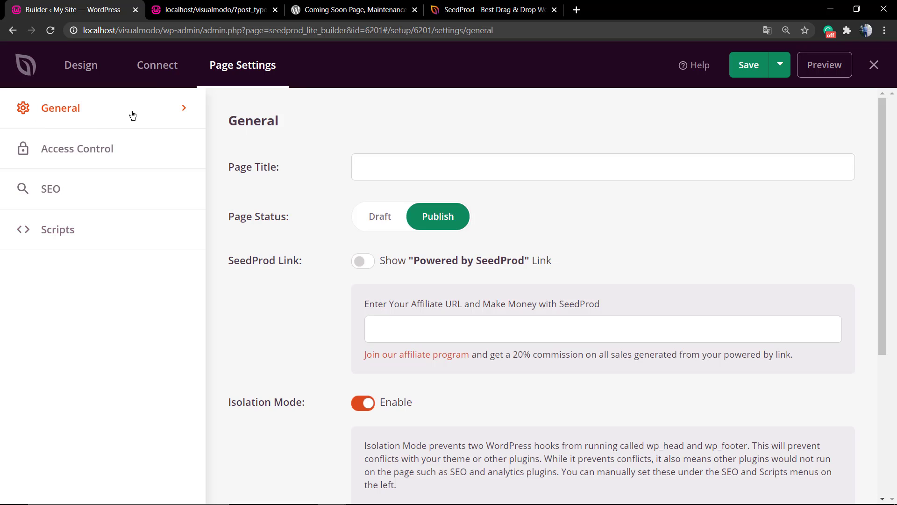
click(158, 65)
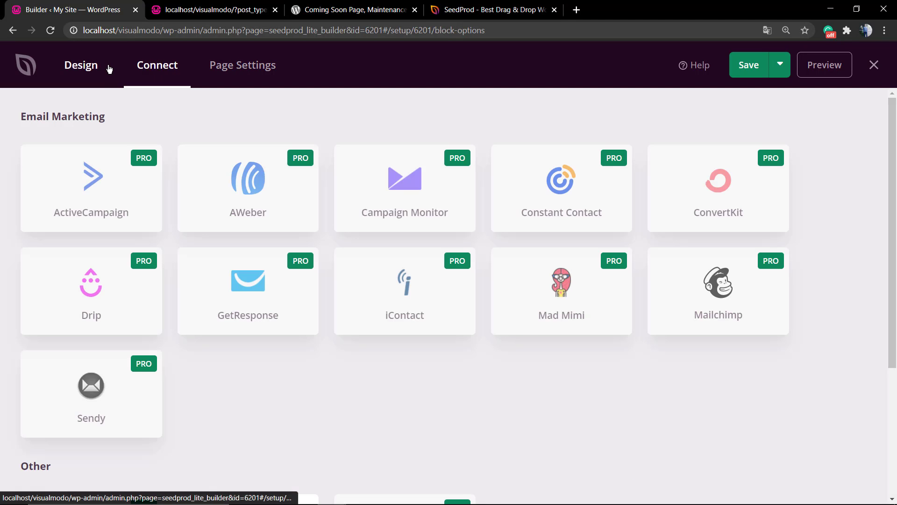
Back in Design, dismiss the unsaved-changes warning and save the coming soon page.
click(109, 67)
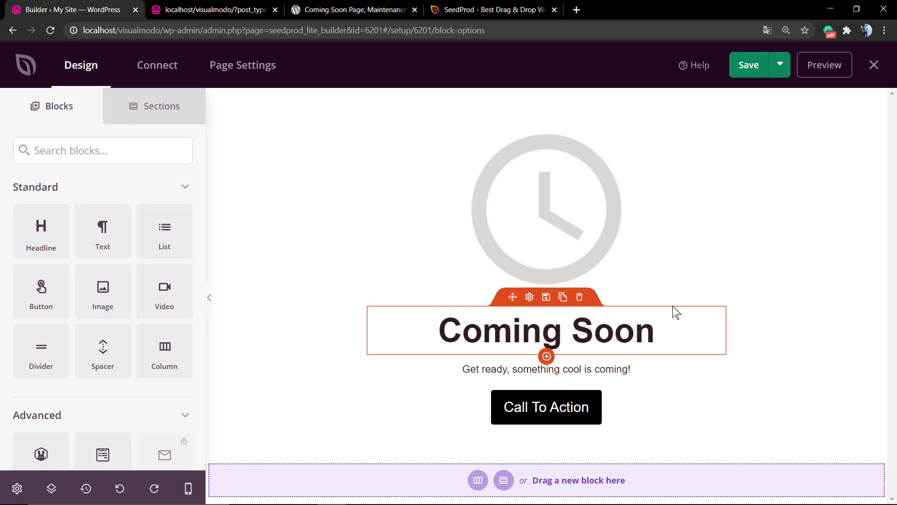
click(873, 67)
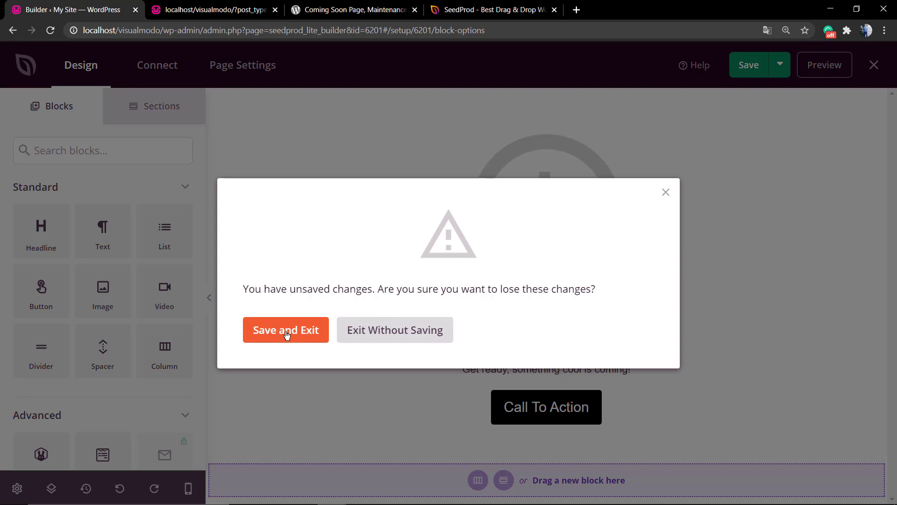
click(665, 192)
click(748, 65)
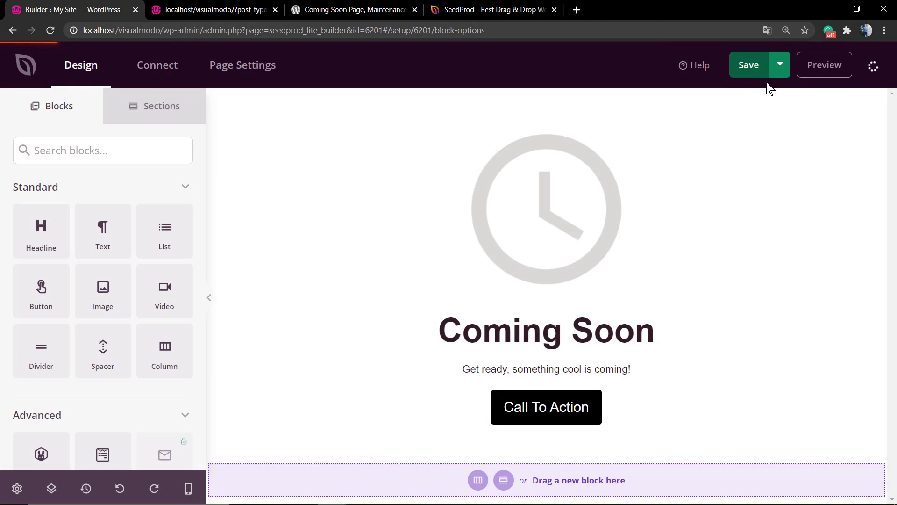
Preview the coming soon page, then exit the builder to the SeedProd Pages overview.
click(825, 65)
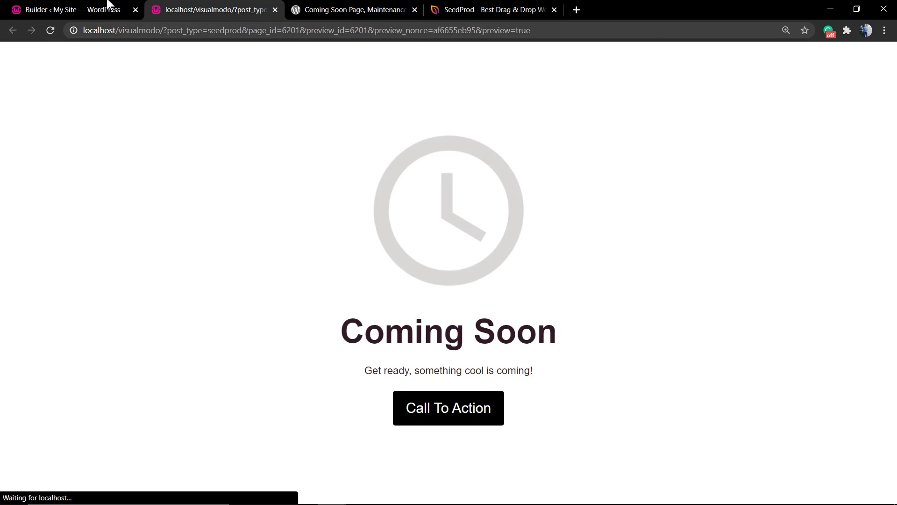
click(73, 9)
click(874, 65)
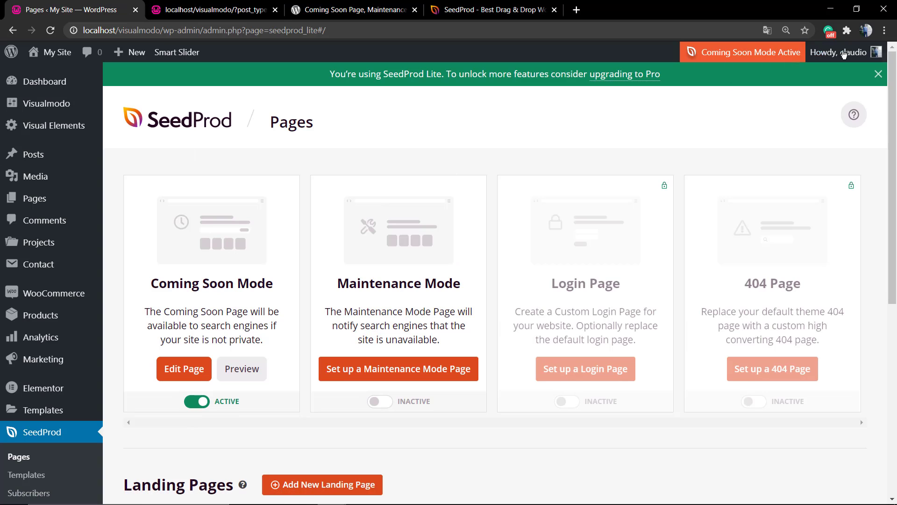
Log out and load localhost/visualmodo to confirm visitors see the coming soon page.
mouse_move(841, 51)
click(797, 118)
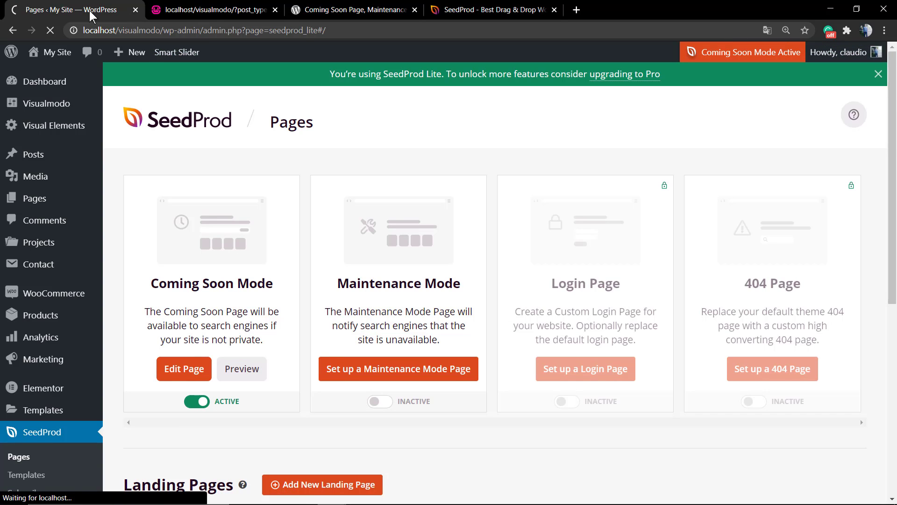
drag(336, 30, 196, 30)
key(BackSpace)
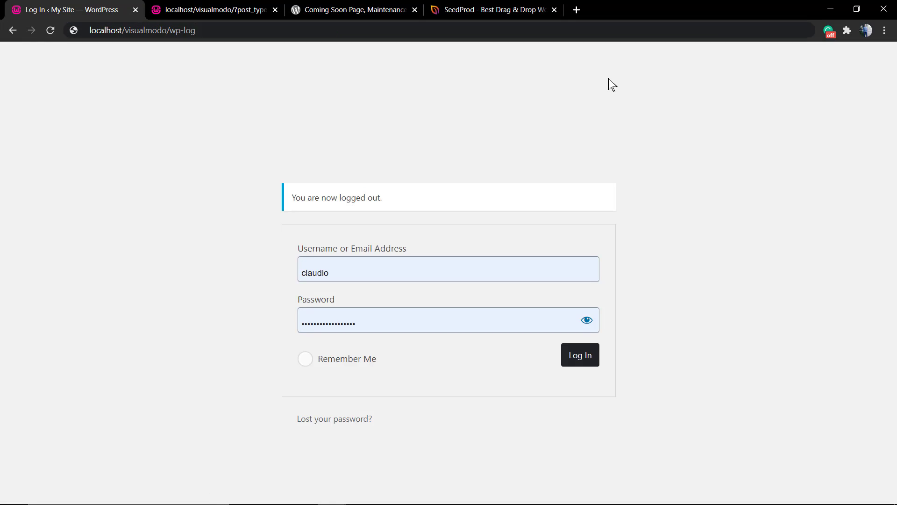
key(BackSpace)
key(BackSpace)
key(BackSpace)
key(BackSpace)
key(BackSpace)
key(BackSpace)
key(Return)
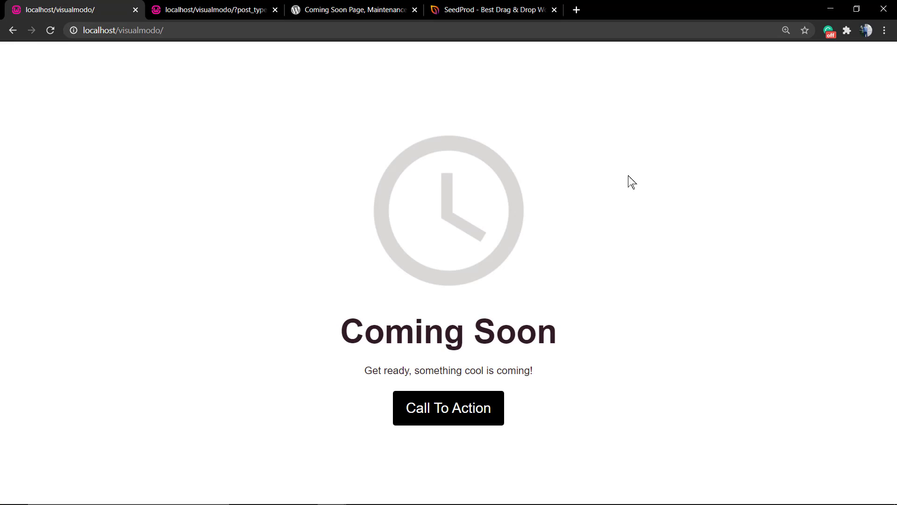
Return to the SeedProd plugin listing on WordPress.org.
click(351, 10)
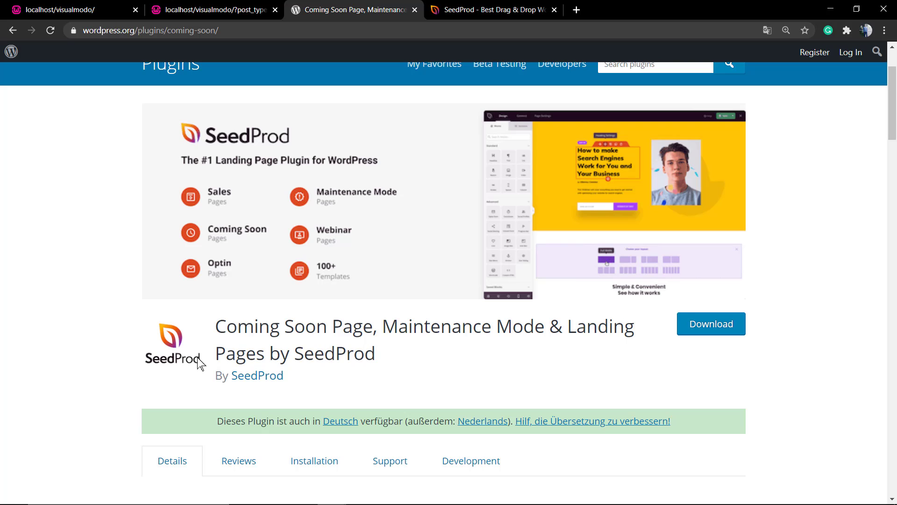
scroll(200, 363, up, 3)
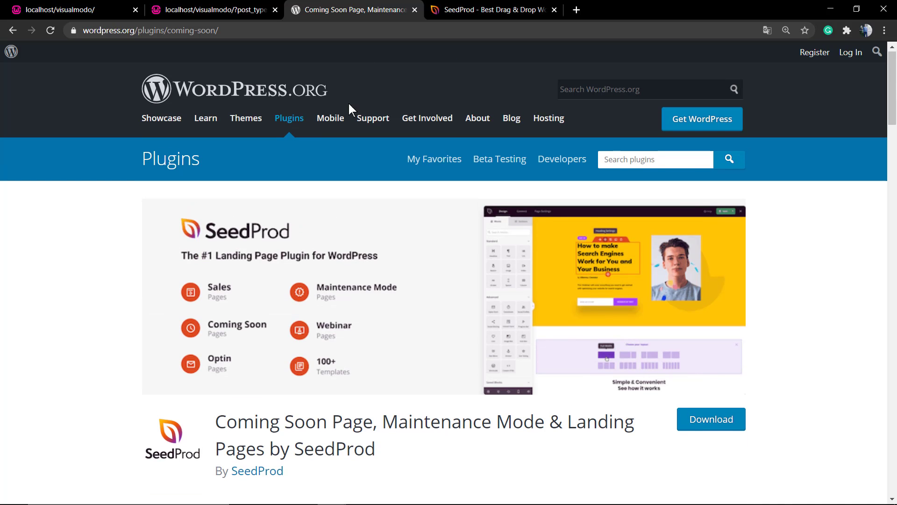
scroll(275, 206, down, 10)
scroll(266, 218, down, 10)
scroll(257, 233, down, 10)
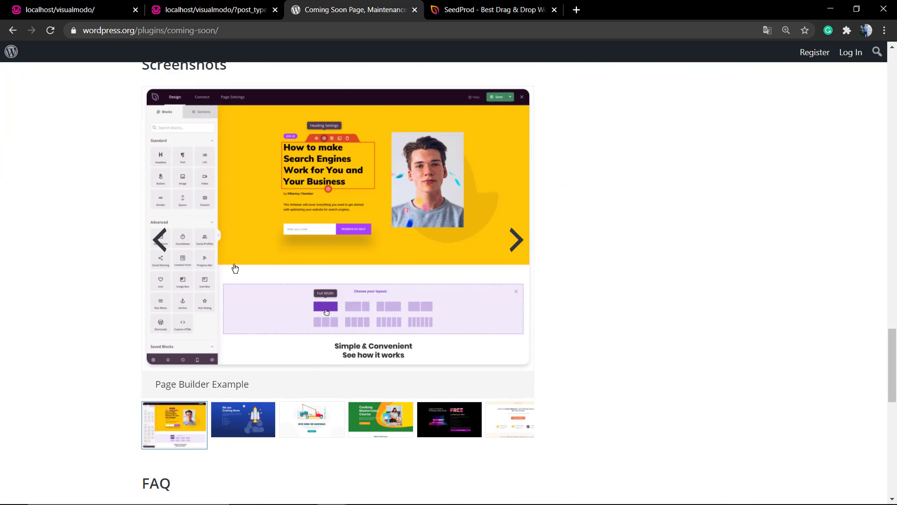
scroll(258, 232, down, 2)
scroll(474, 175, up, 2)
Advance the screenshots carousel through Optin, Webinar and thank-you examples to the 404 Page Example.
click(514, 261)
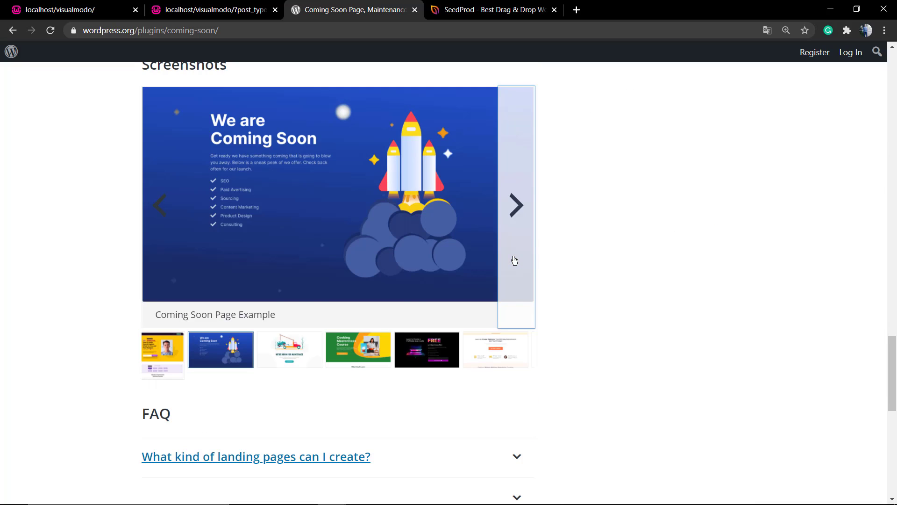
click(514, 260)
click(514, 261)
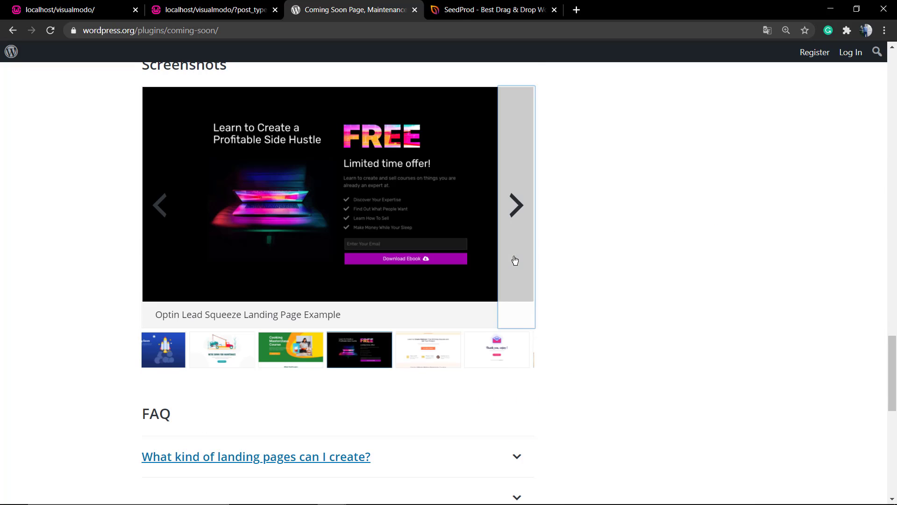
click(514, 261)
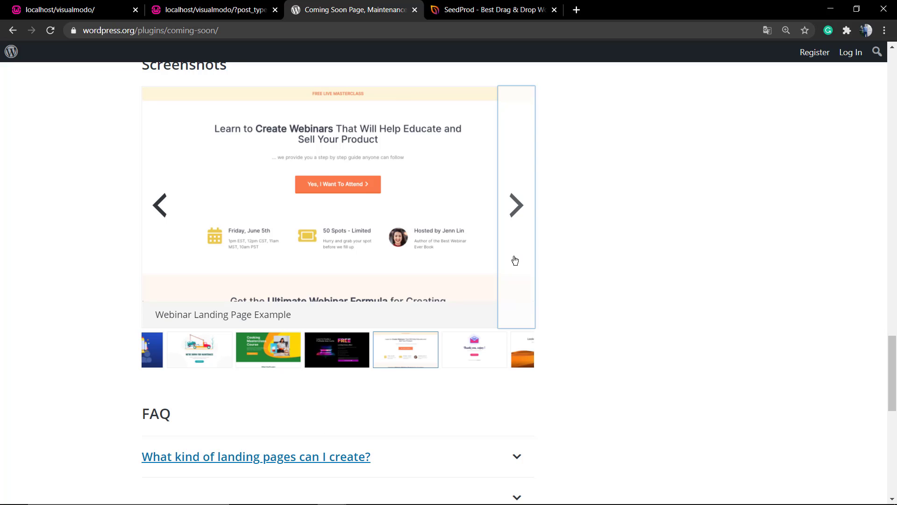
click(514, 260)
click(515, 261)
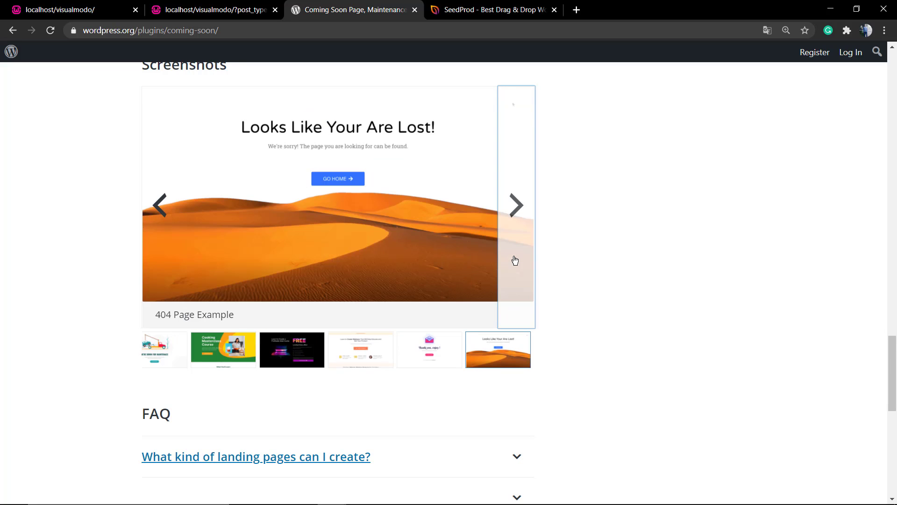